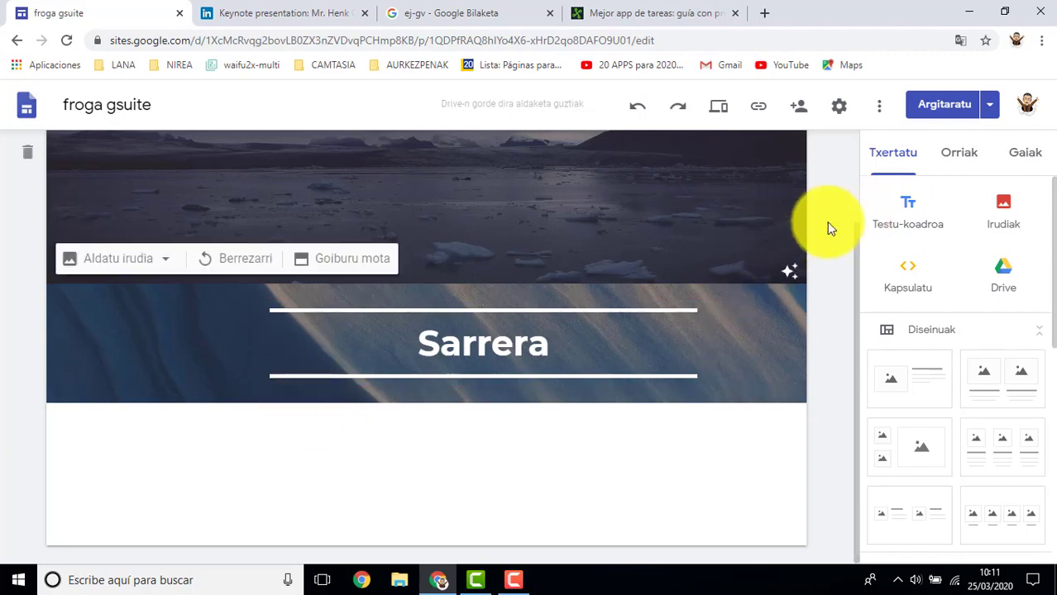
Add a text box below the Sarrera header and enter the text "Testua" in it.
left_click(909, 212)
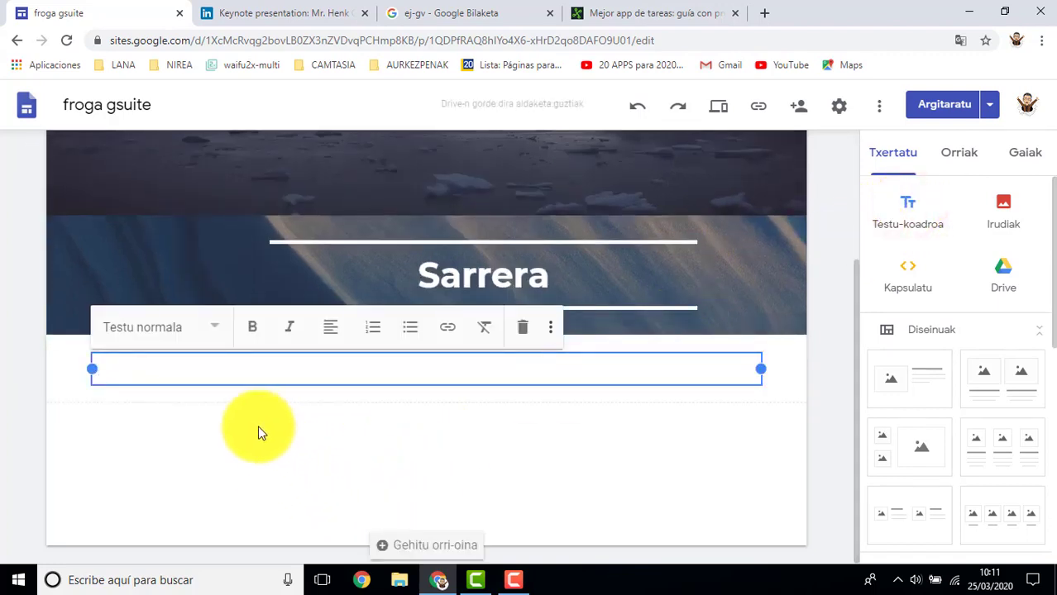
mouse_move(85, 382)
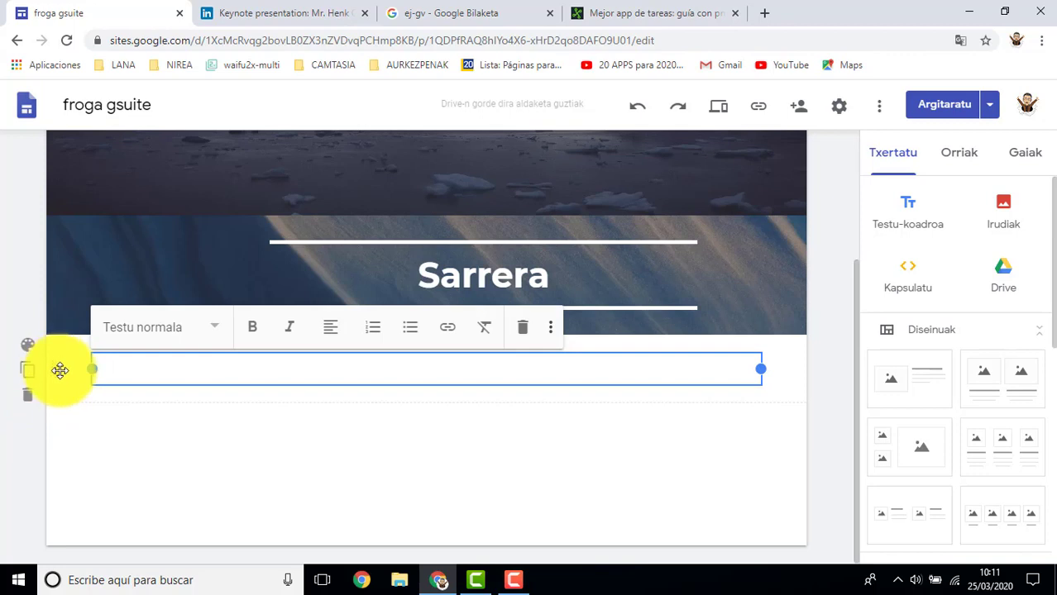
mouse_move(55, 364)
left_mouse_down()
mouse_move(66, 446)
mouse_move(57, 369)
left_mouse_up()
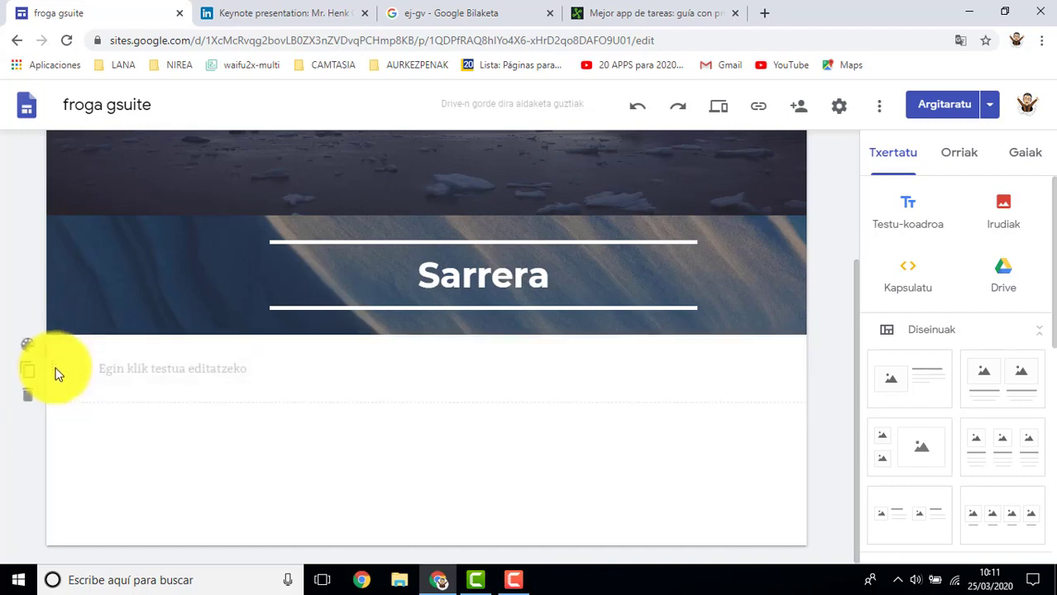
left_click(158, 366)
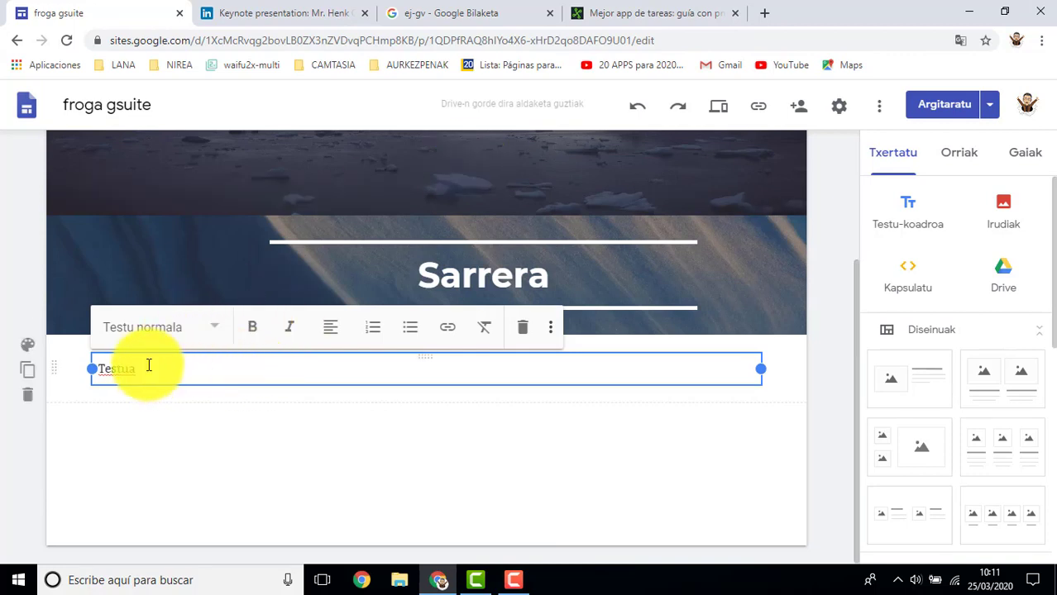
Select the word "Testua" and review the text styles available for it.
left_click_drag(139, 370, 86, 368)
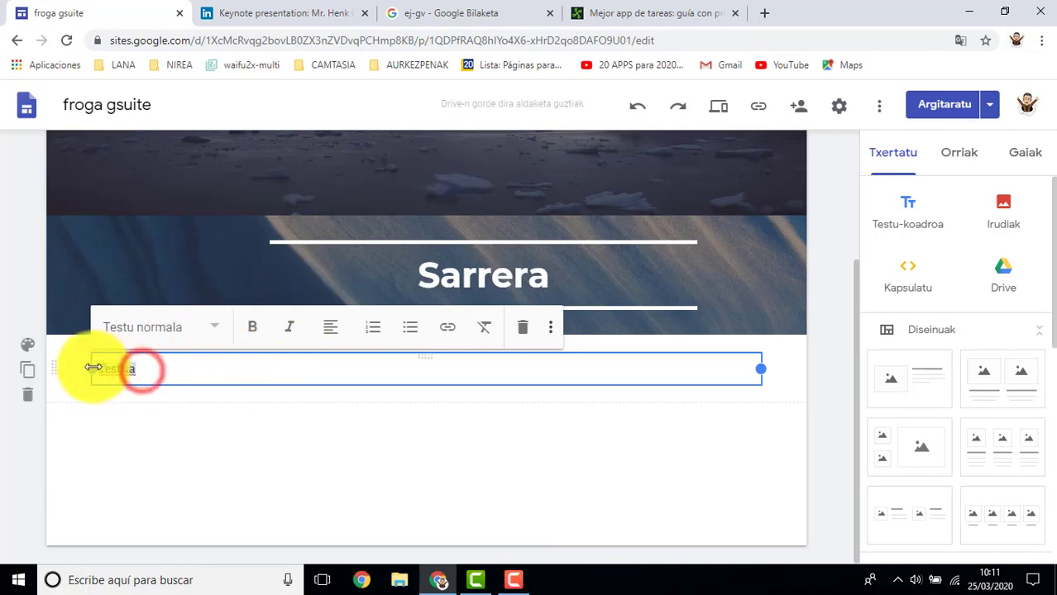
left_click(214, 333)
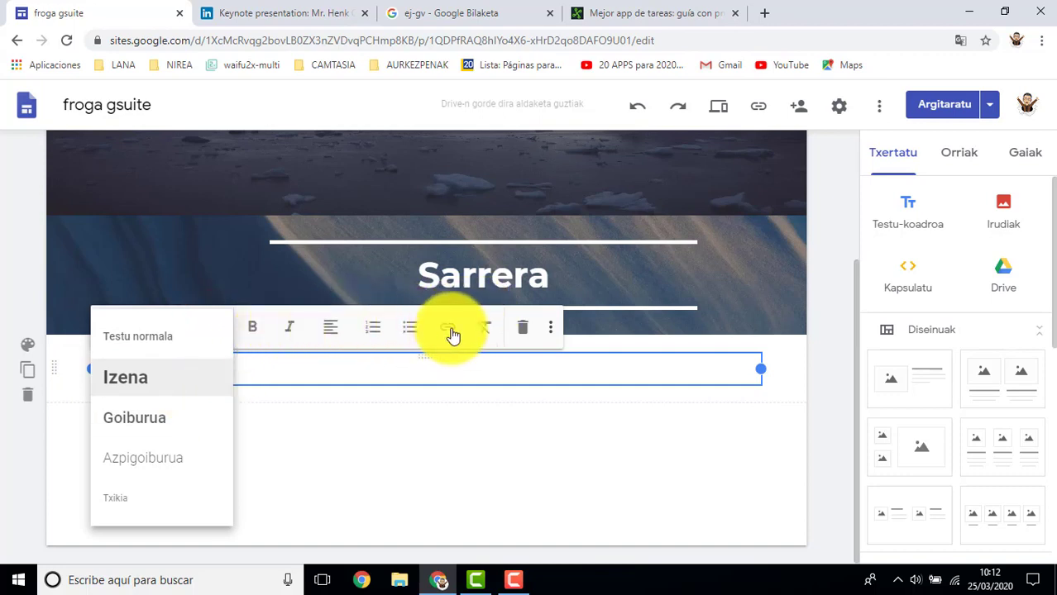
left_click(450, 408)
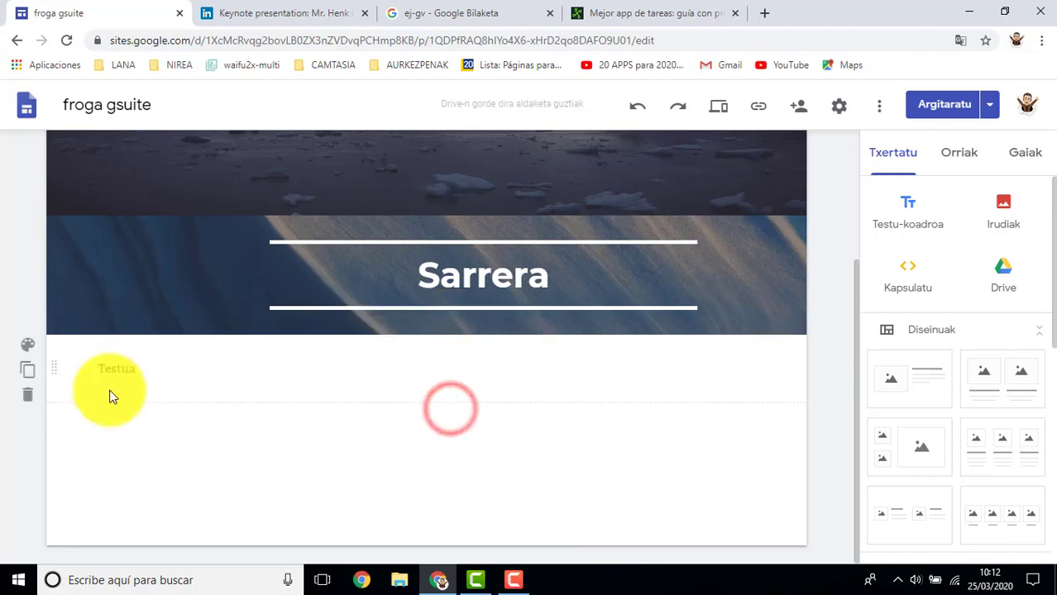
left_click(124, 369)
left_click(124, 369)
left_click_drag(137, 368, 90, 369)
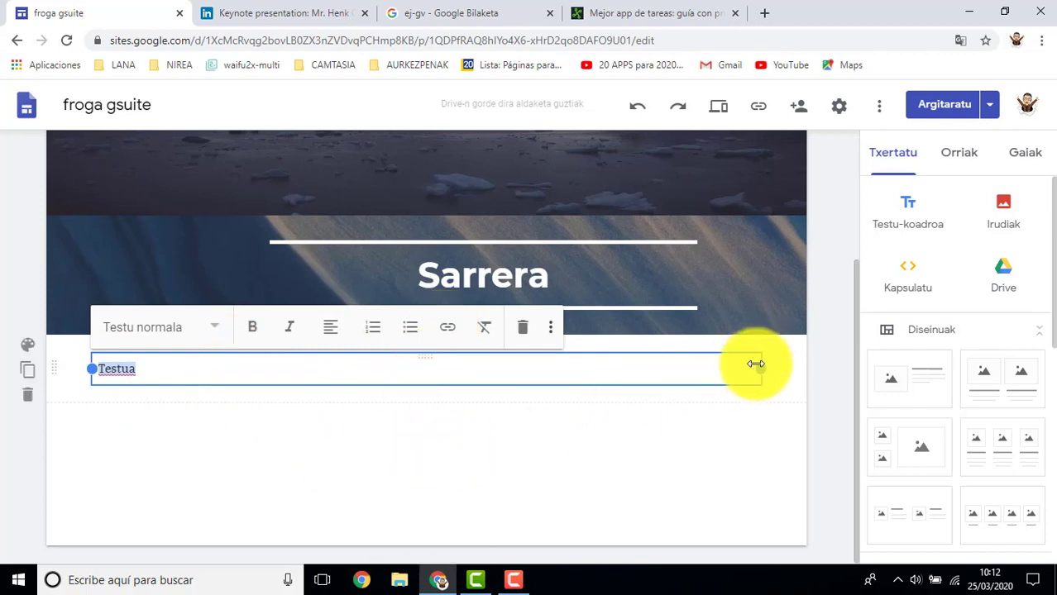
Narrow the Testua text box to about a quarter of its section's content width.
left_click(731, 428)
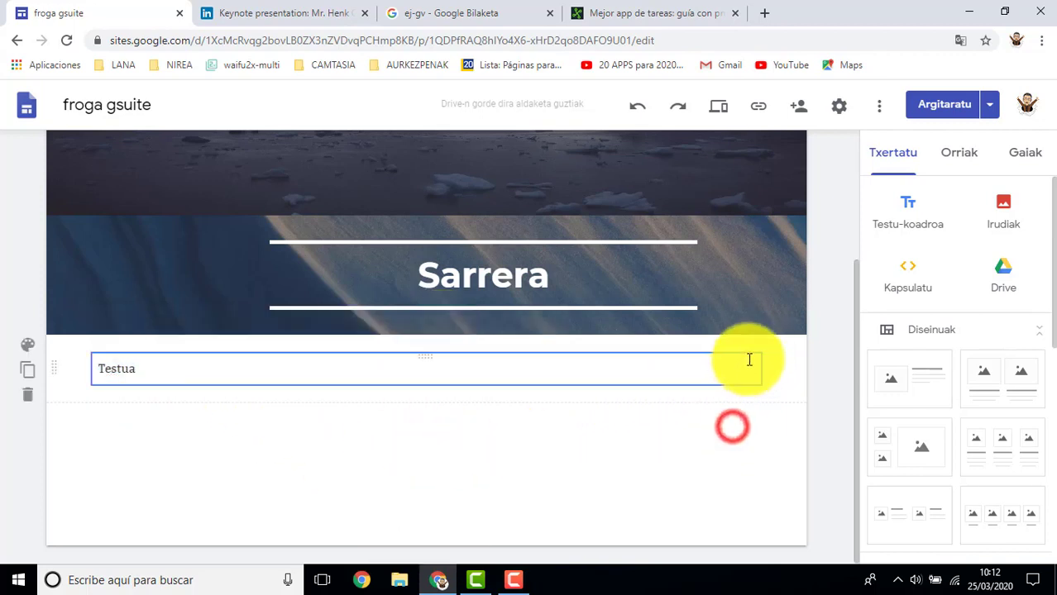
left_click(739, 379)
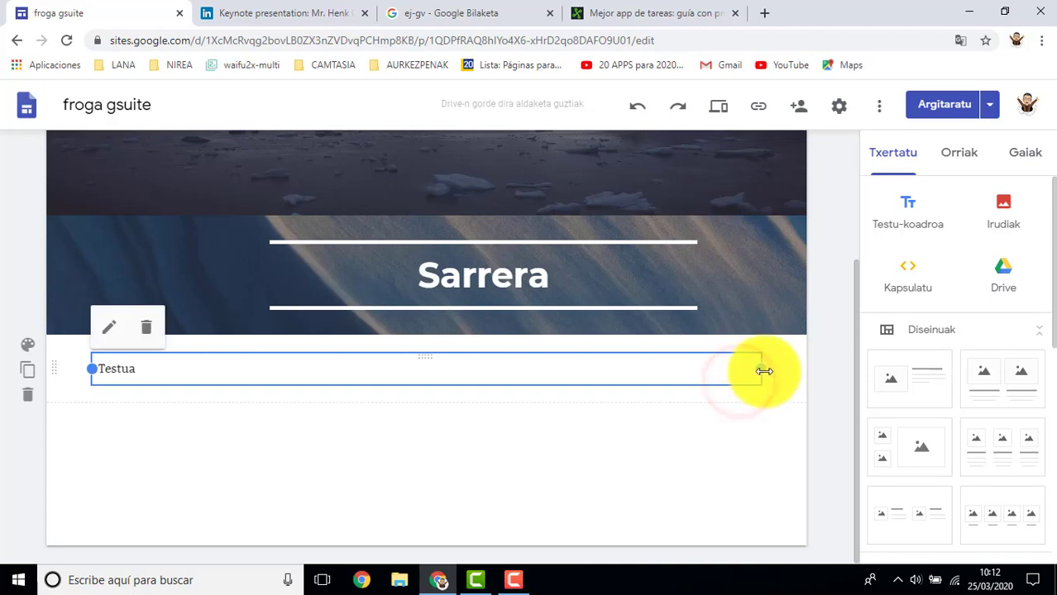
left_click_drag(762, 368, 266, 372)
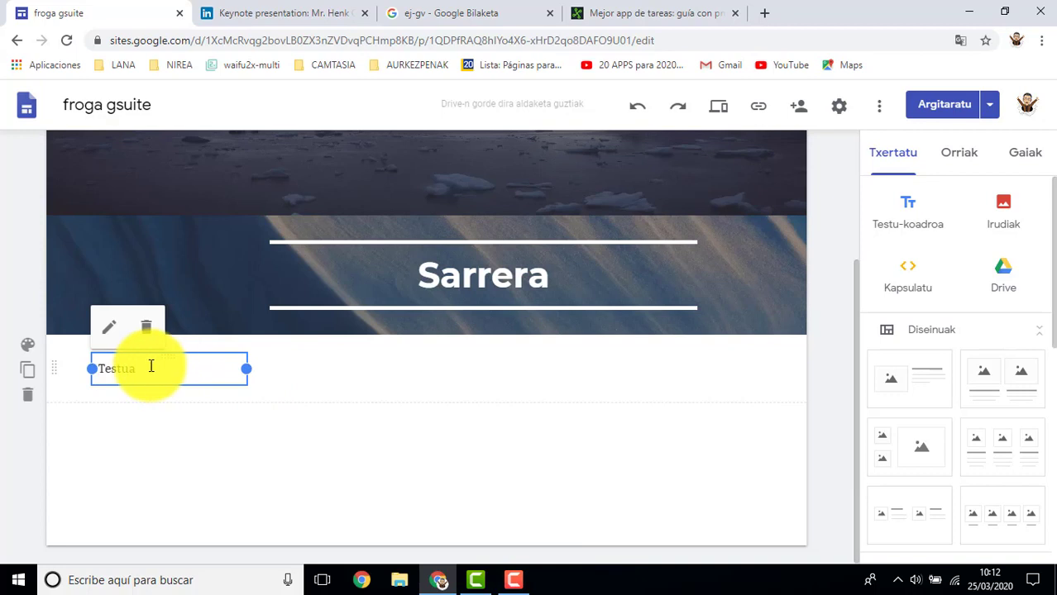
Move the narrowed Testua text box one grid column to the right within its section.
left_click(110, 334)
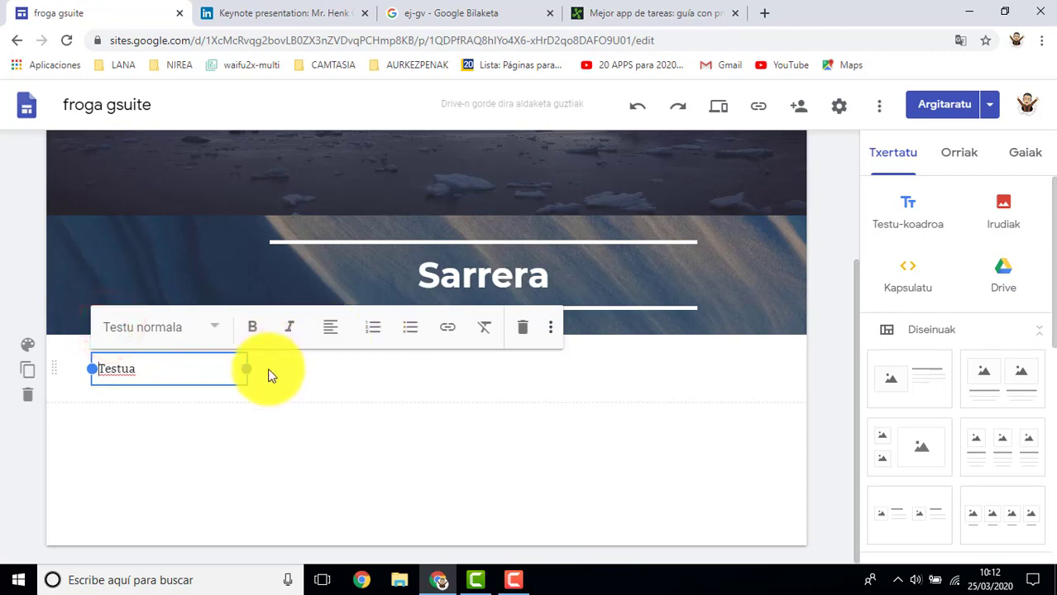
left_click(291, 428)
left_click_drag(210, 381, 210, 381)
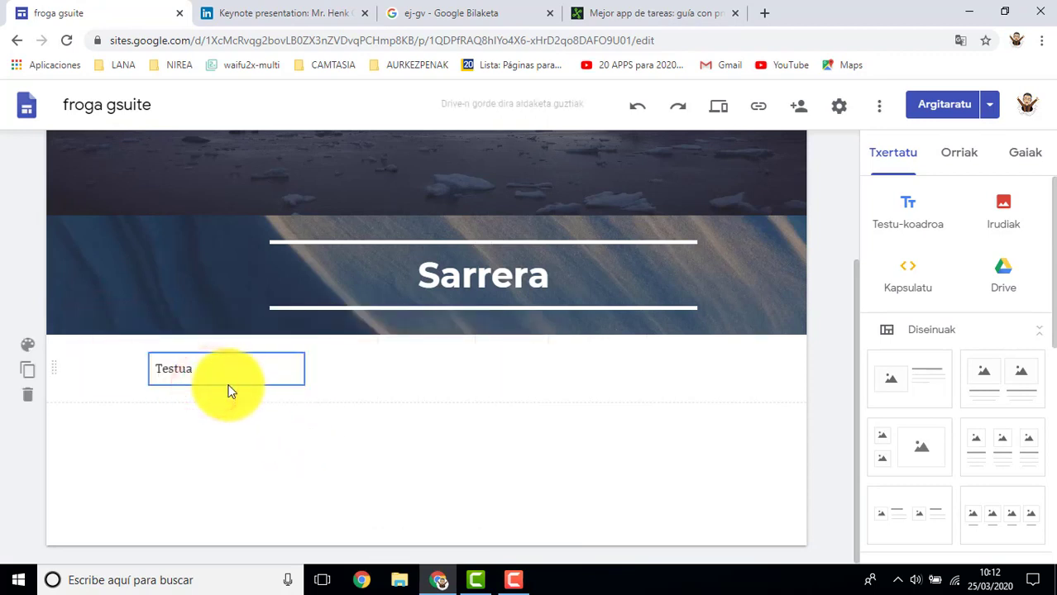
left_click(229, 381)
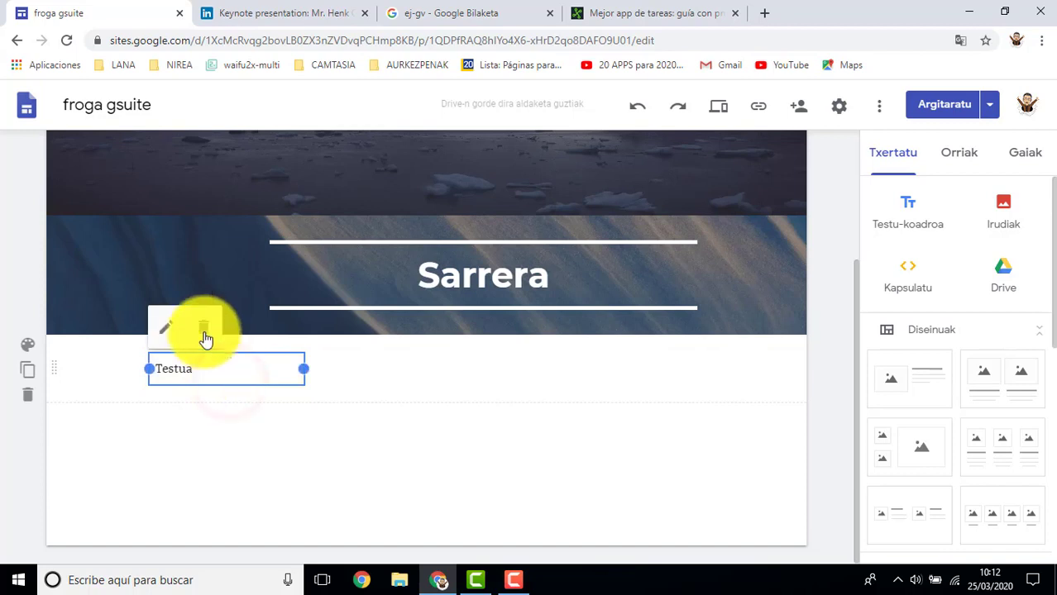
left_click(495, 459)
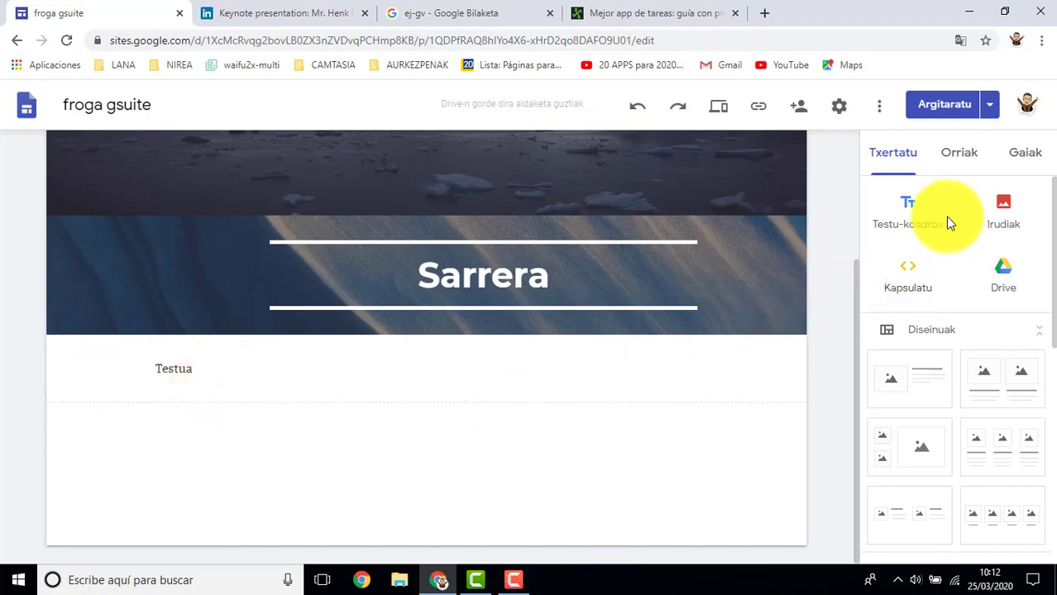
Start inserting an existing image and go to the option for adding it by URL.
left_click(1007, 213)
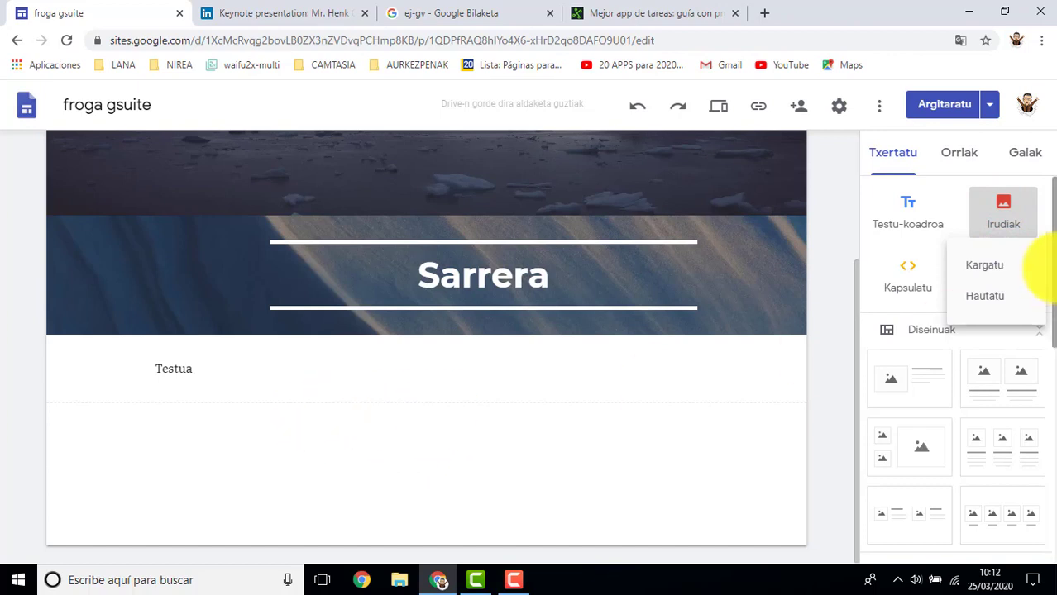
left_click(987, 295)
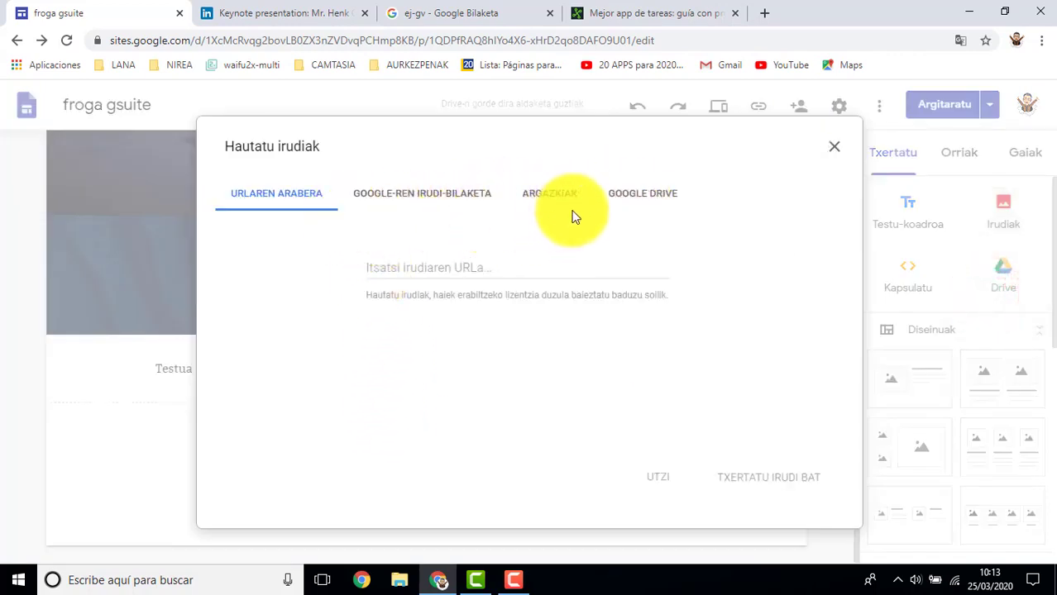
left_click(280, 201)
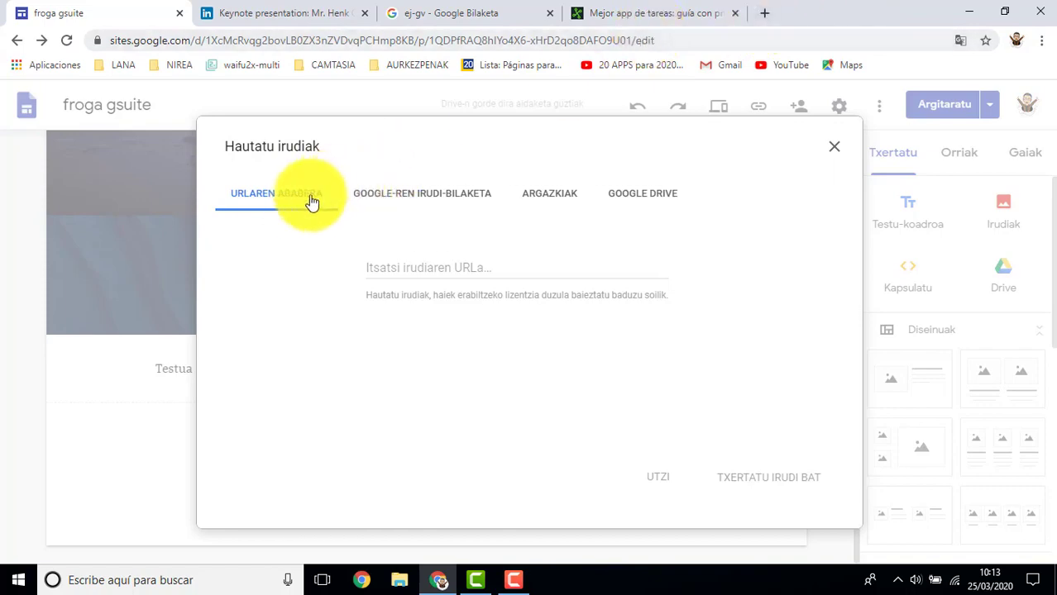
left_click(385, 267)
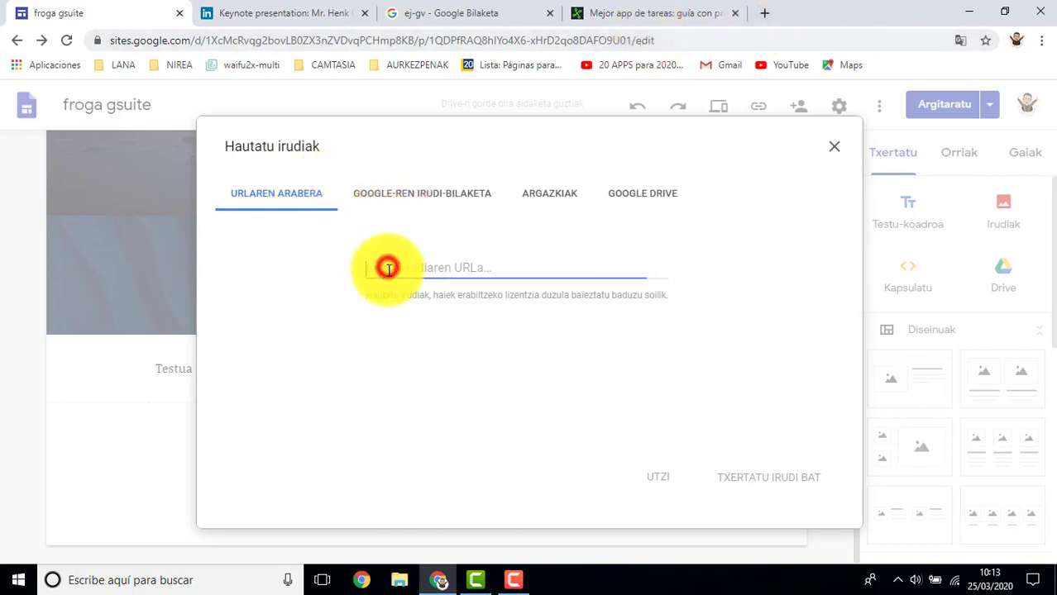
Search Google images for "etxea" and browse the pictures found.
left_click(419, 195)
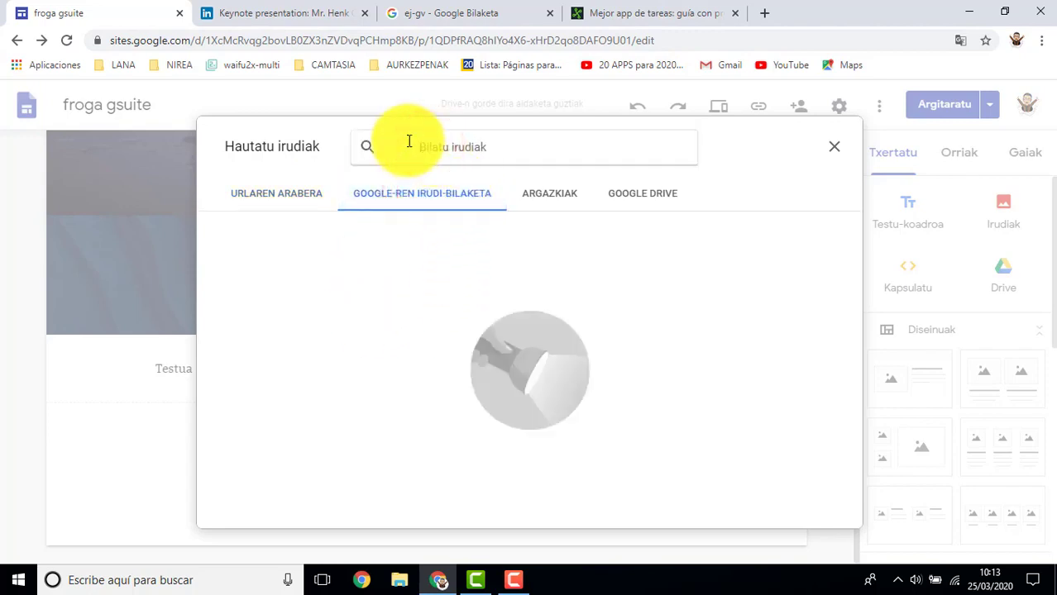
type("etxea")
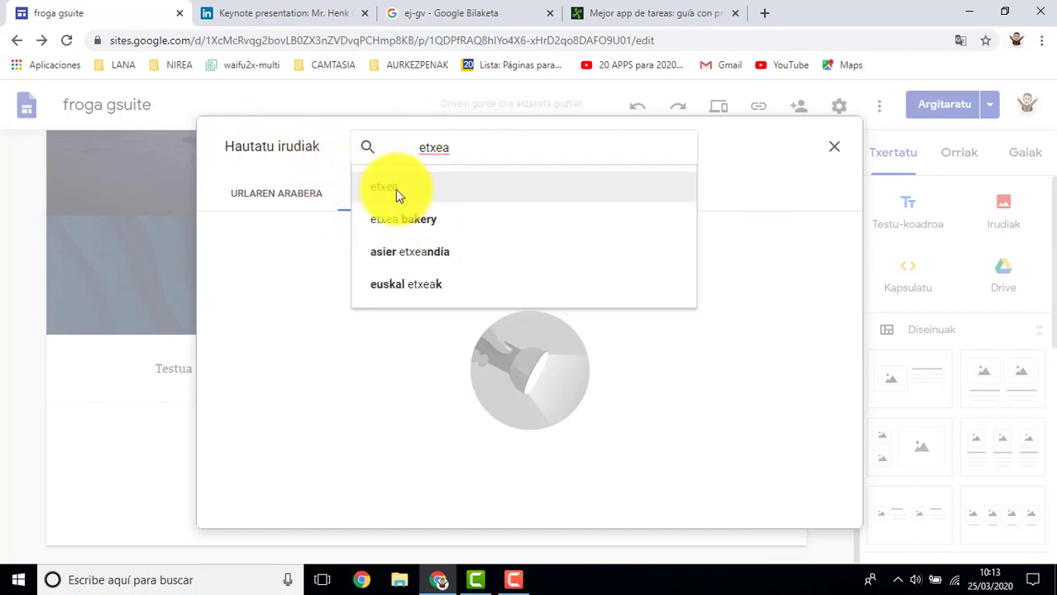
left_click(366, 147)
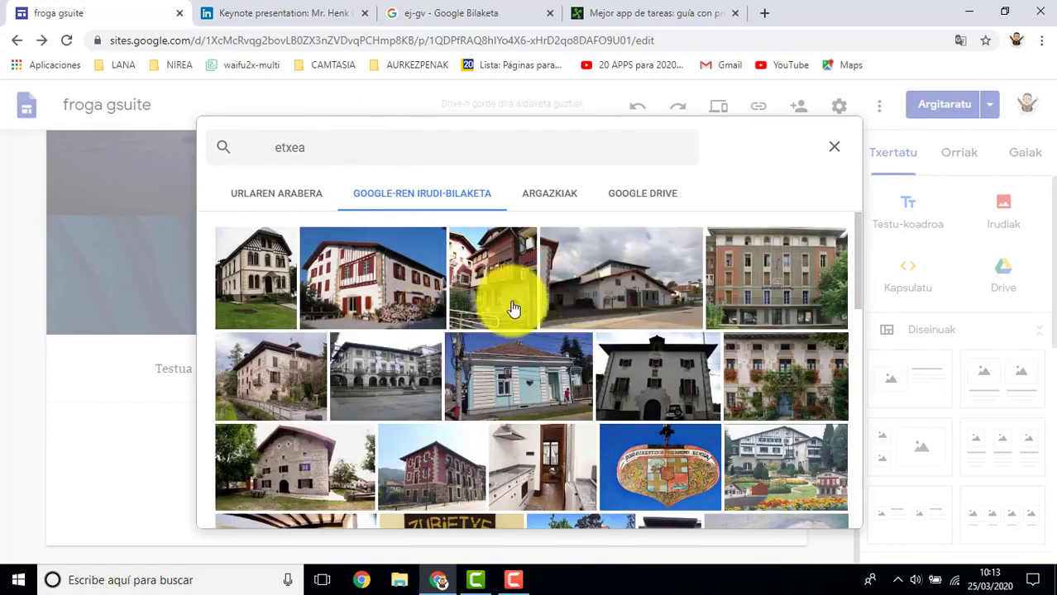
scroll(595, 314, "down", 2)
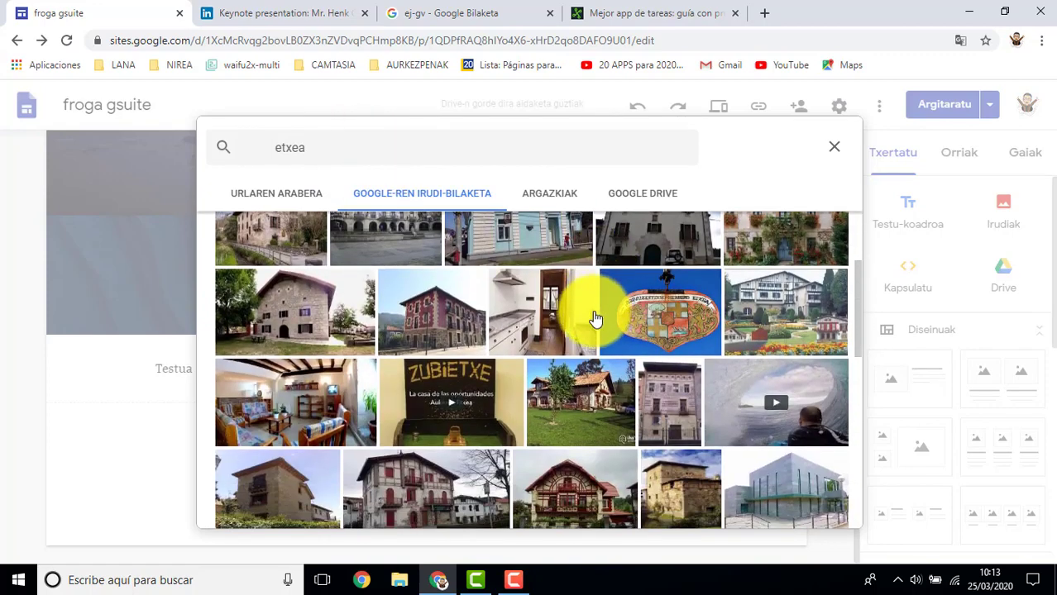
scroll(595, 319, "up", 2)
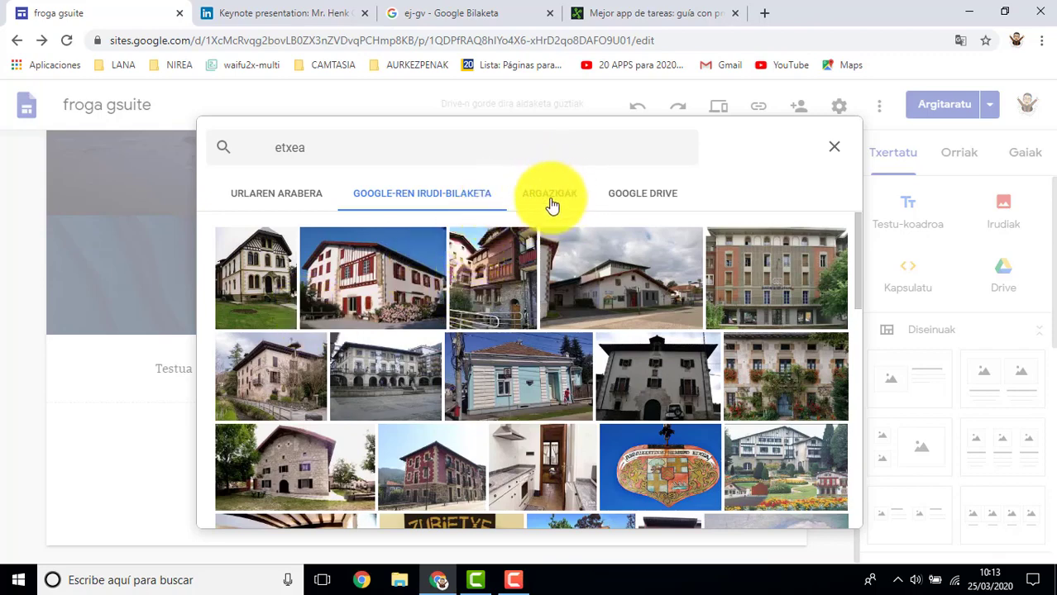
Insert the draisienne-moto motorcycle picture from the recent files in Google Drive.
left_click(629, 199)
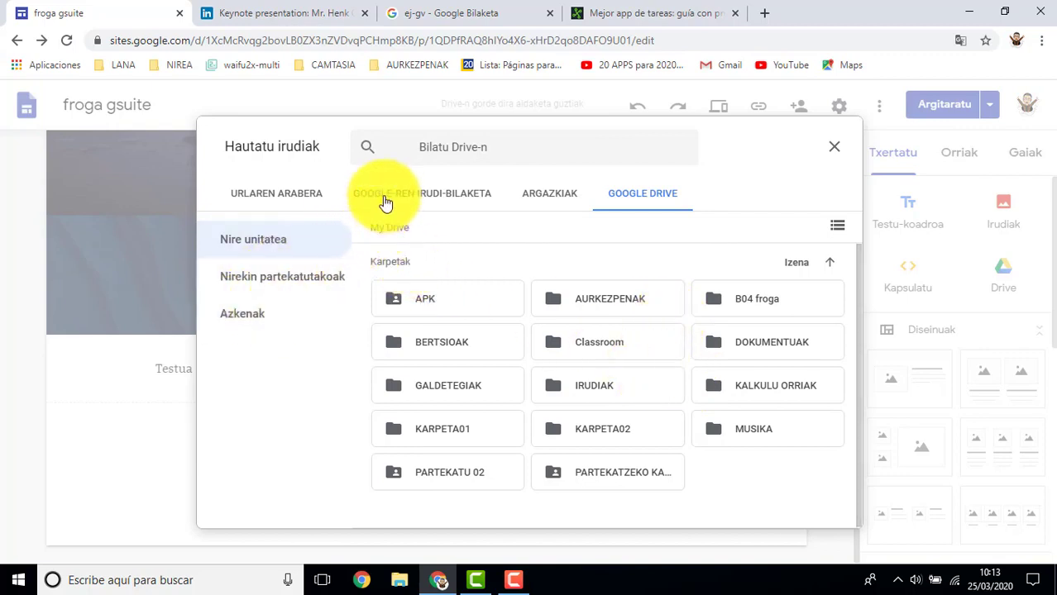
left_click(259, 317)
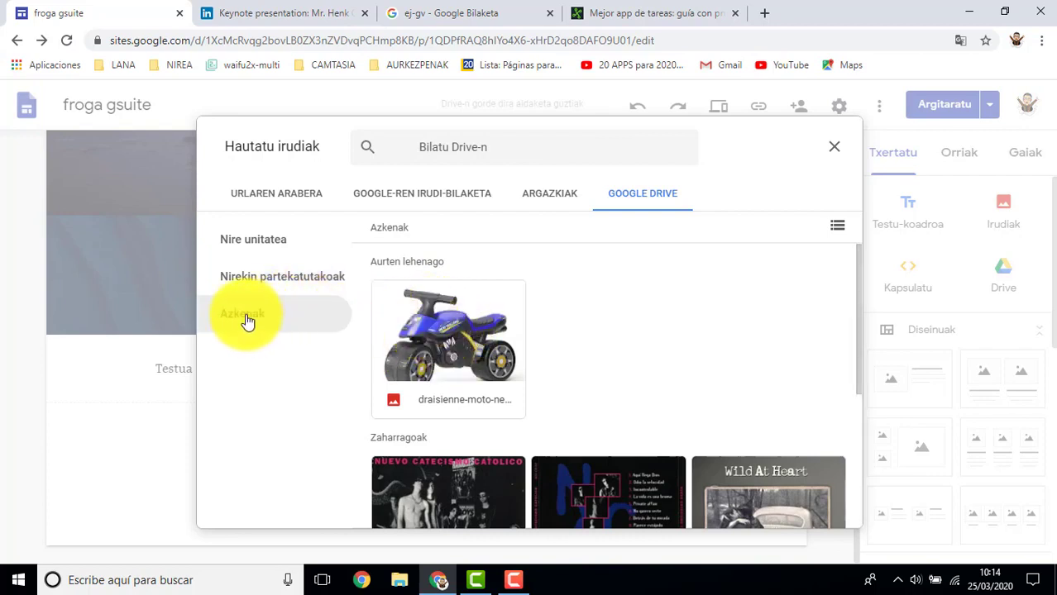
left_click(442, 334)
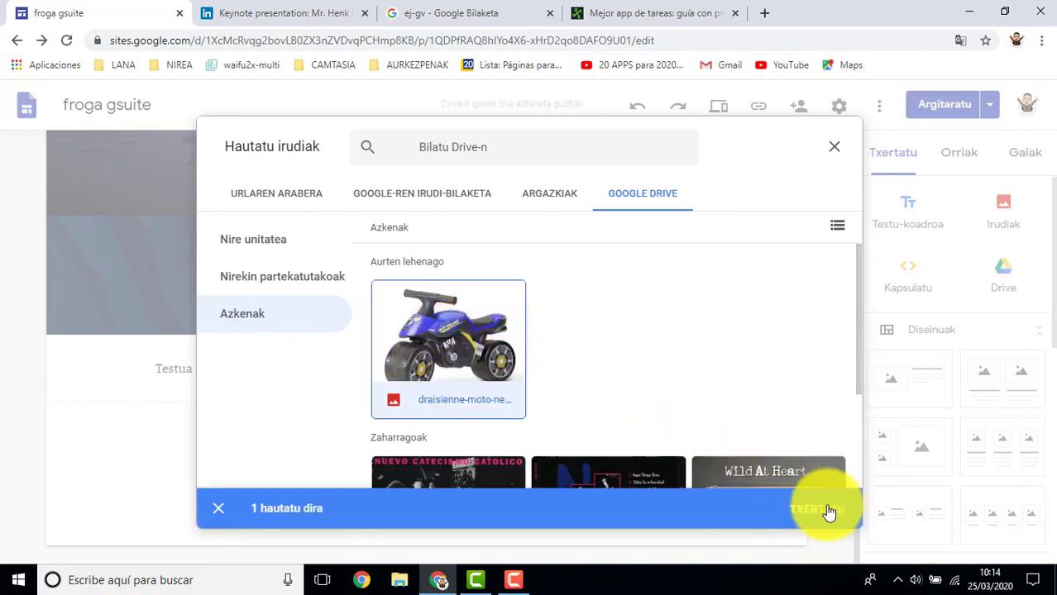
left_click(826, 510)
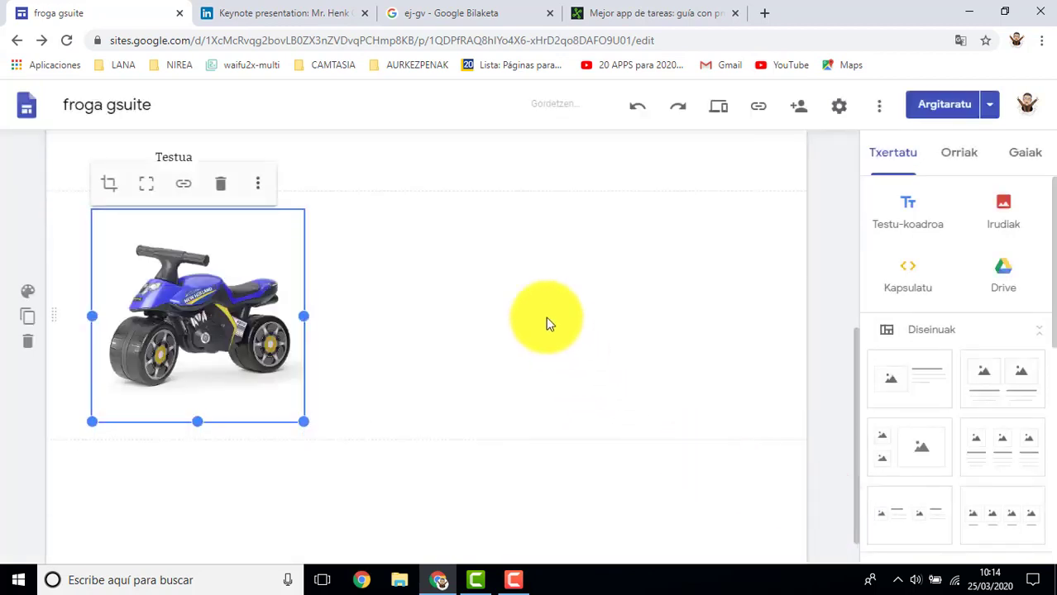
Widen the motorcycle image to about half the content width and increase its height slightly.
scroll(358, 375, "up", 2)
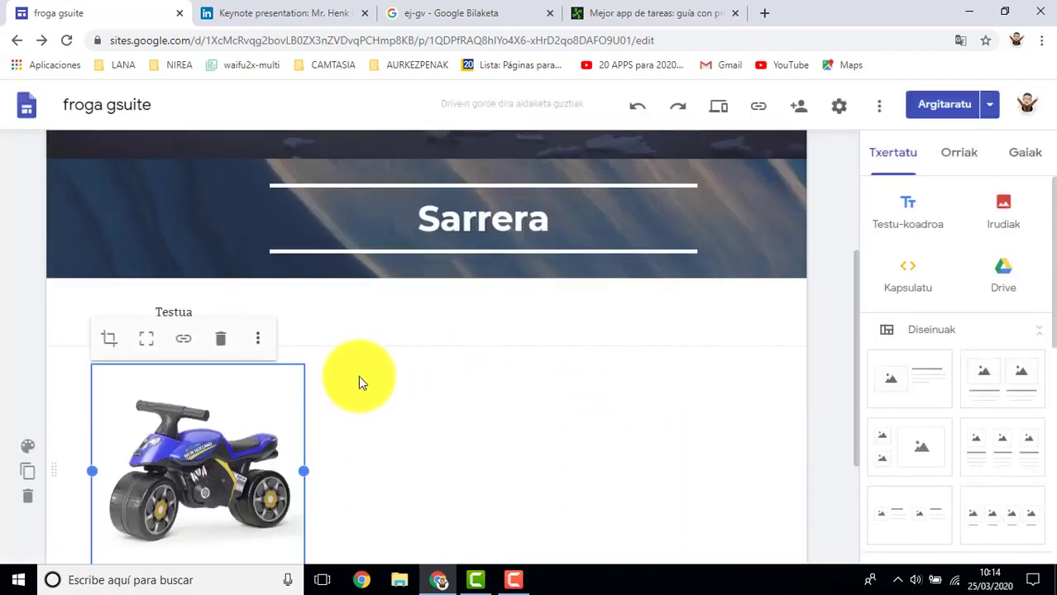
scroll(354, 381, "down", 1)
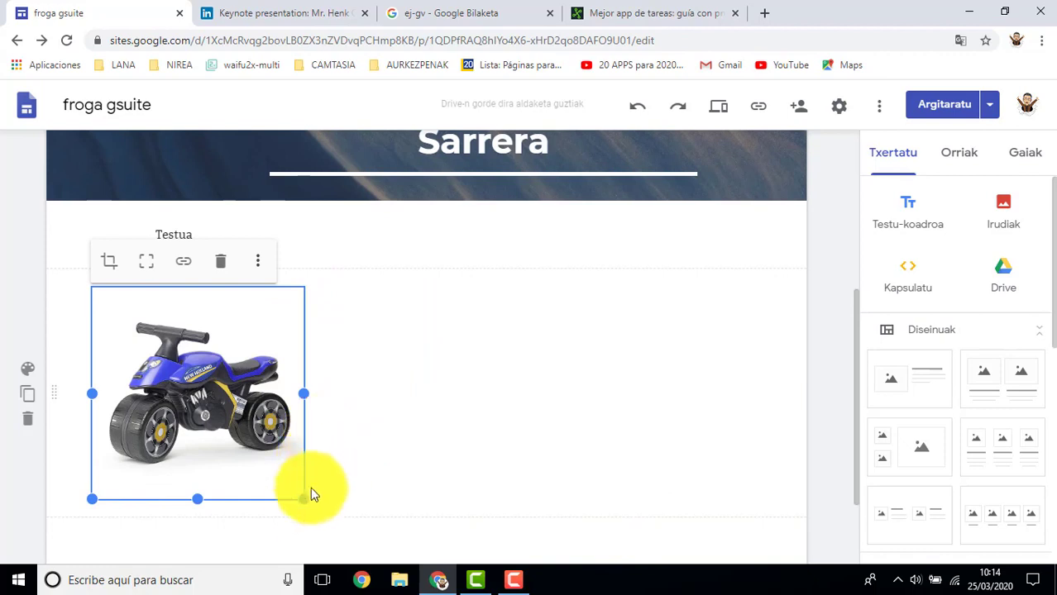
left_click_drag(305, 398, 425, 418)
scroll(359, 471, "down", 1)
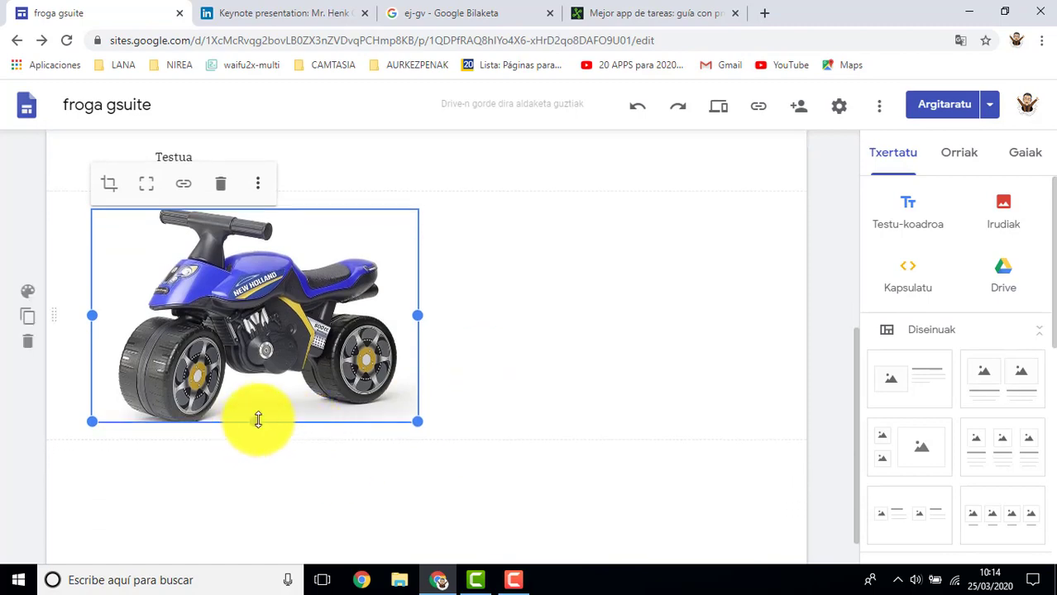
left_click_drag(258, 420, 256, 451)
left_click_drag(257, 457, 257, 460)
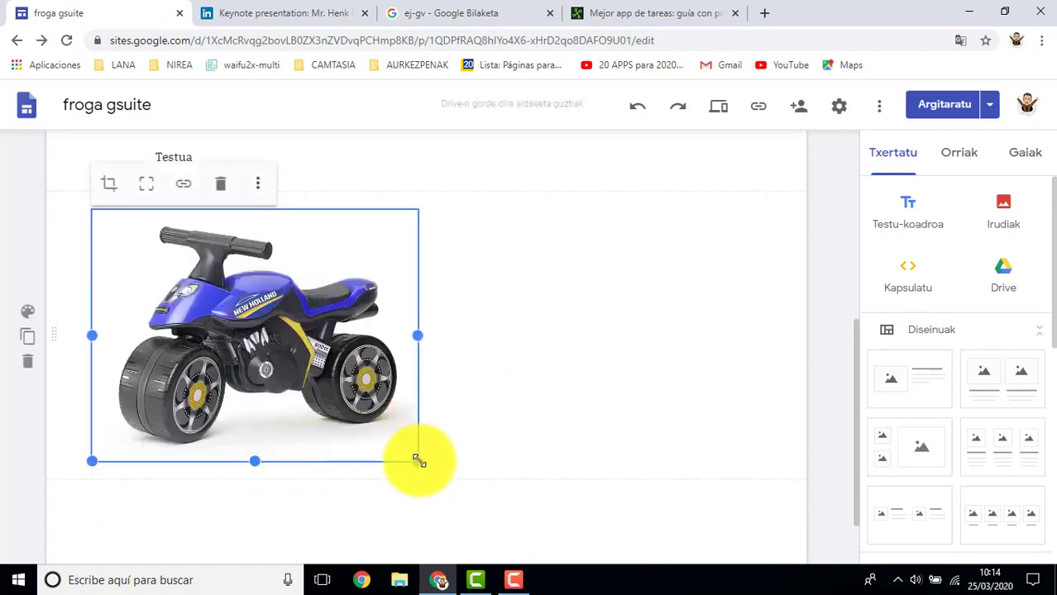
Reduce the motorcycle image and reposition it so its left edge aligns with the Testua text box.
left_click_drag(419, 461, 422, 351)
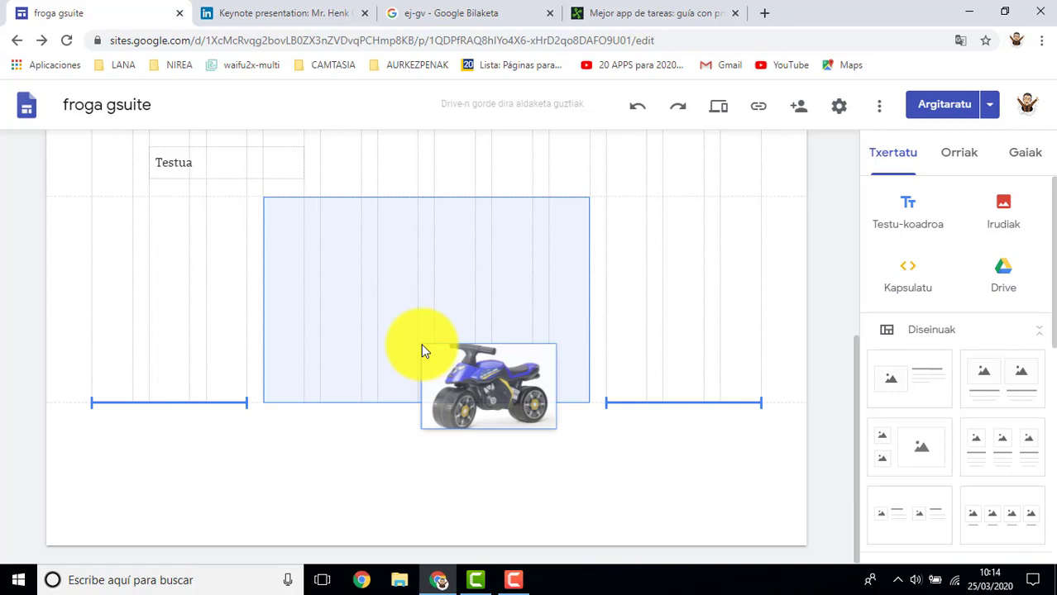
left_click_drag(422, 348, 301, 348)
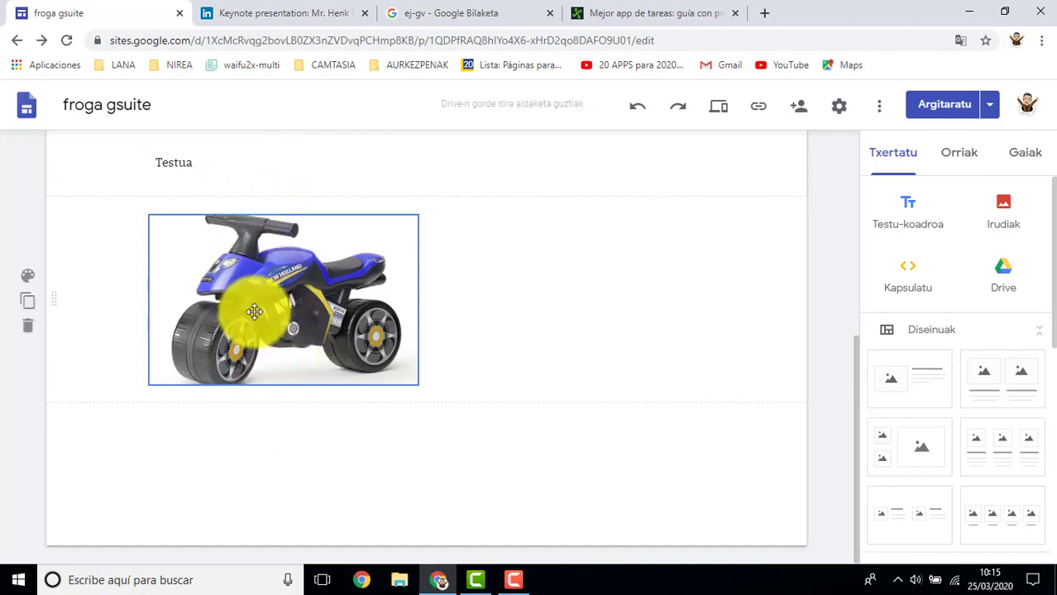
Combine the Testua text box with the motorcycle image so the text sits directly above the picture in one group.
left_click_drag(243, 175, 263, 203)
left_click(234, 176)
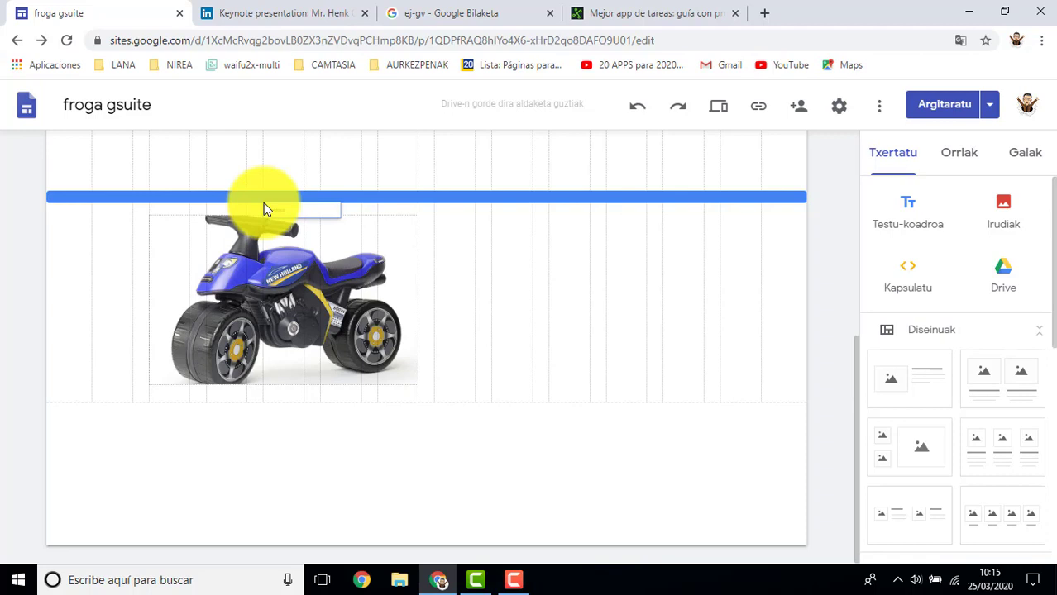
left_click_drag(264, 203, 266, 219)
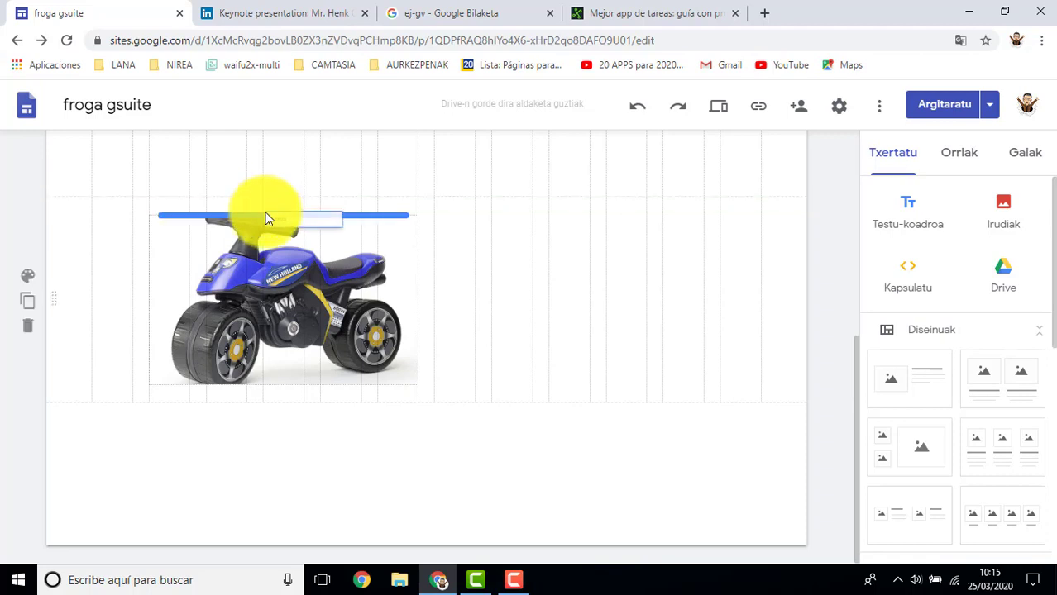
left_click_drag(267, 220, 260, 224)
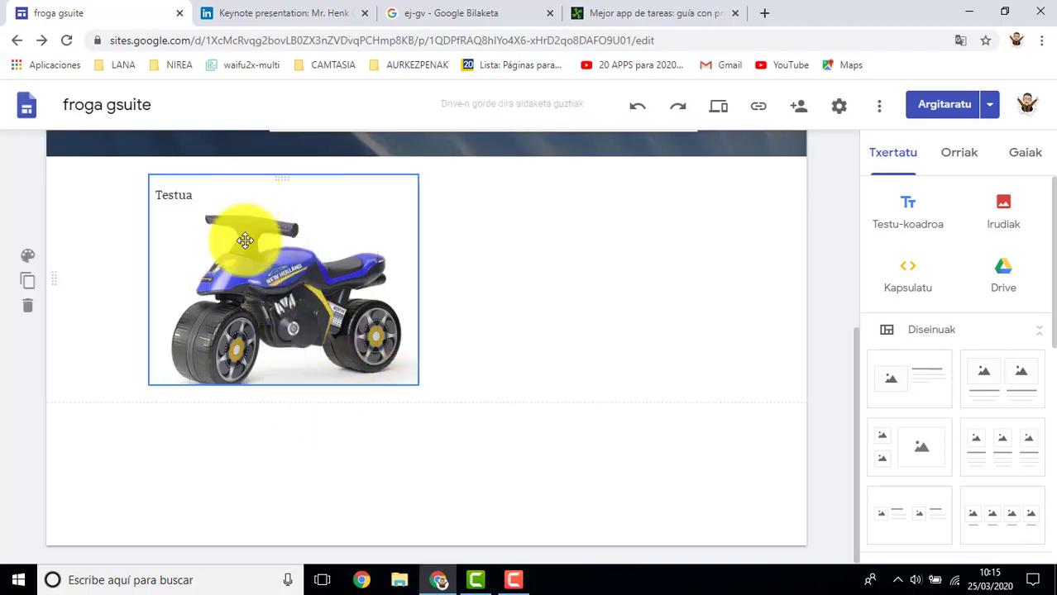
Move the grouped text and motorcycle image sideways across the section, trying positions towards both sides of the page.
left_click(265, 287)
left_click_drag(264, 289, 313, 335)
mouse_move(302, 291)
left_mouse_down()
mouse_move(252, 283)
mouse_move(266, 302)
mouse_move(236, 271)
mouse_move(317, 284)
left_mouse_up()
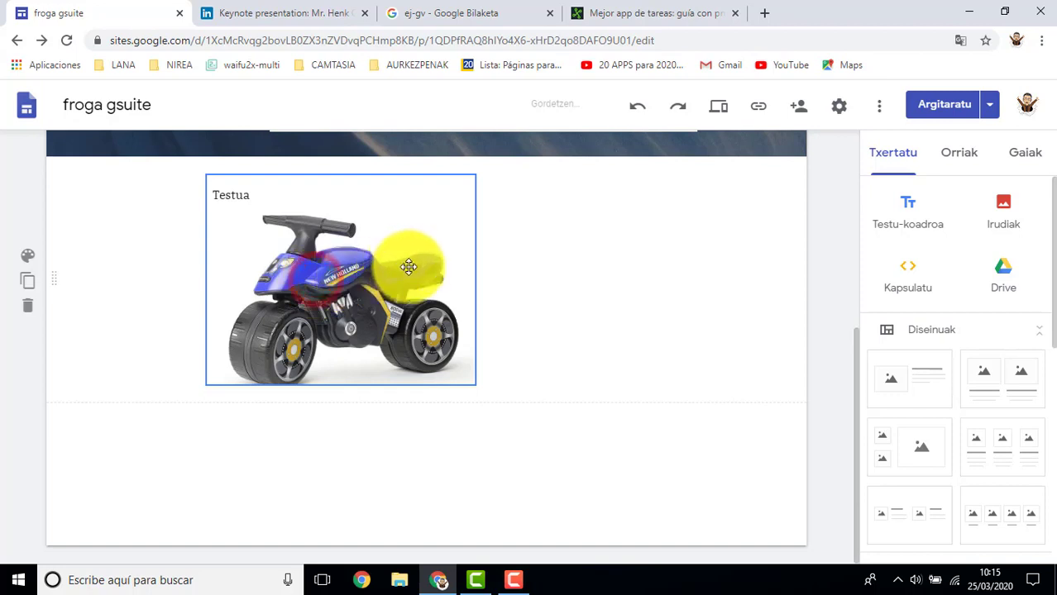
left_click_drag(475, 279, 385, 298)
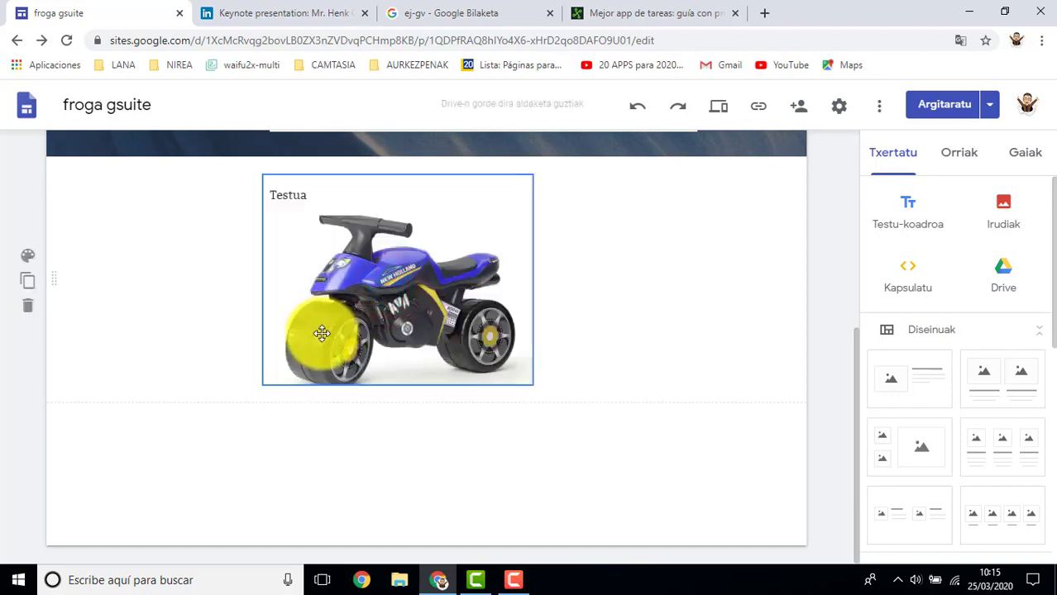
left_click(322, 332)
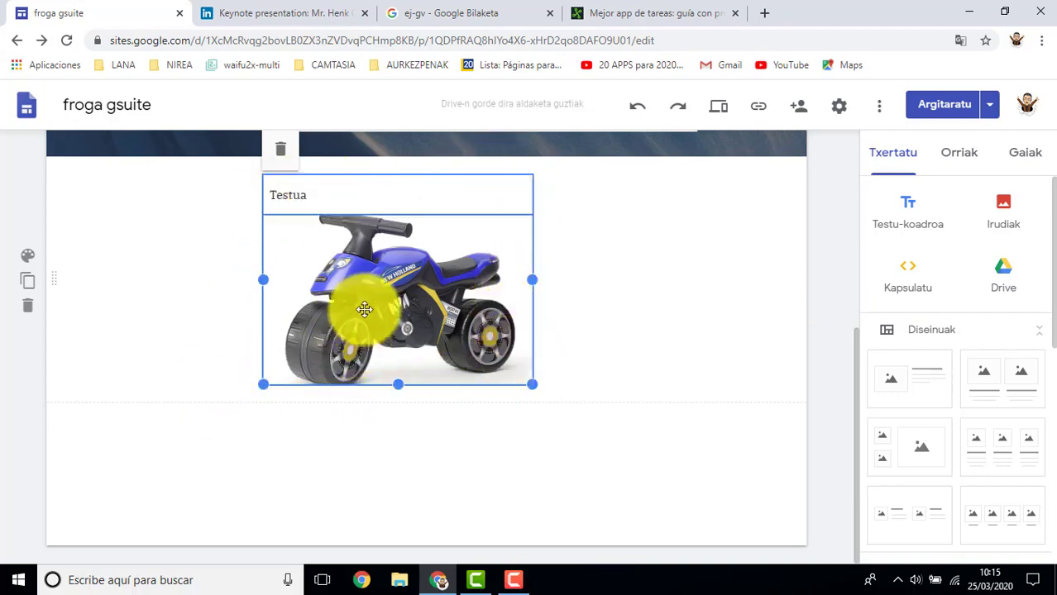
left_click_drag(393, 304, 557, 355)
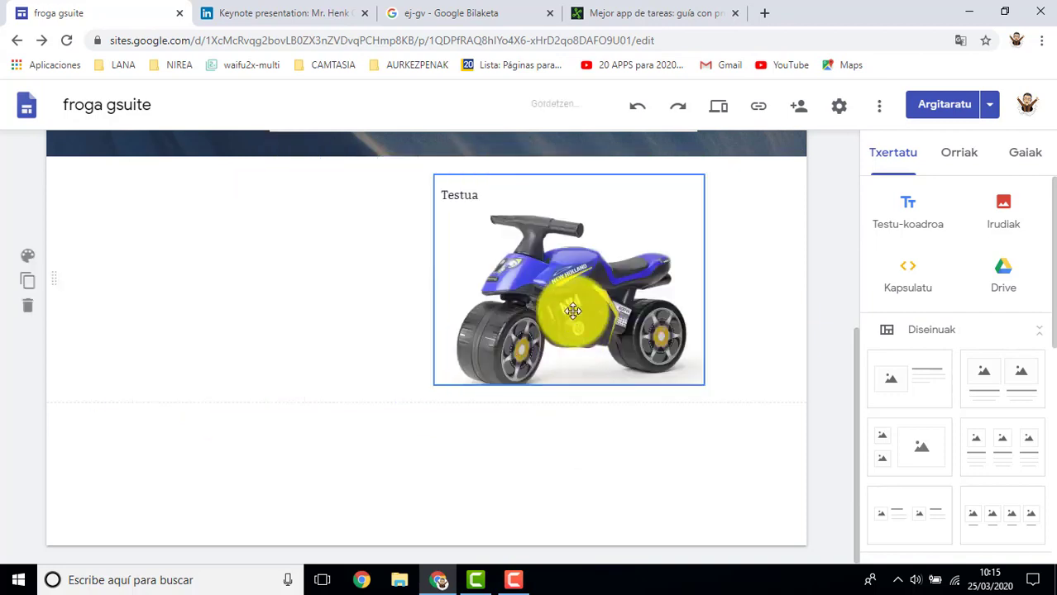
left_click_drag(570, 307, 242, 305)
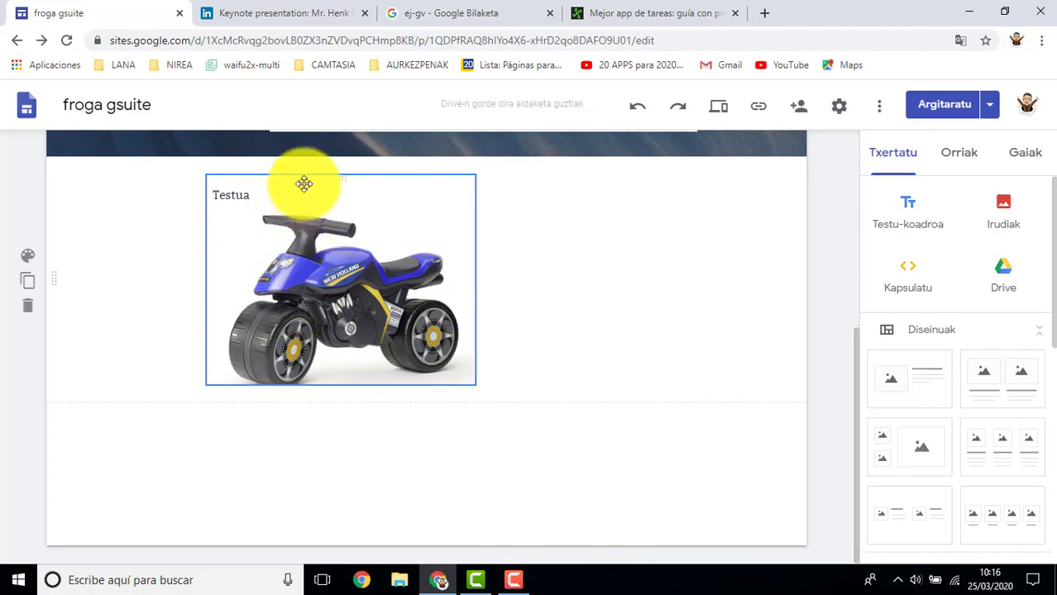
Separate the Testua text box from the motorcycle image into its own section above, with both at the left content margin.
left_click_drag(304, 181, 304, 228)
left_click(303, 230)
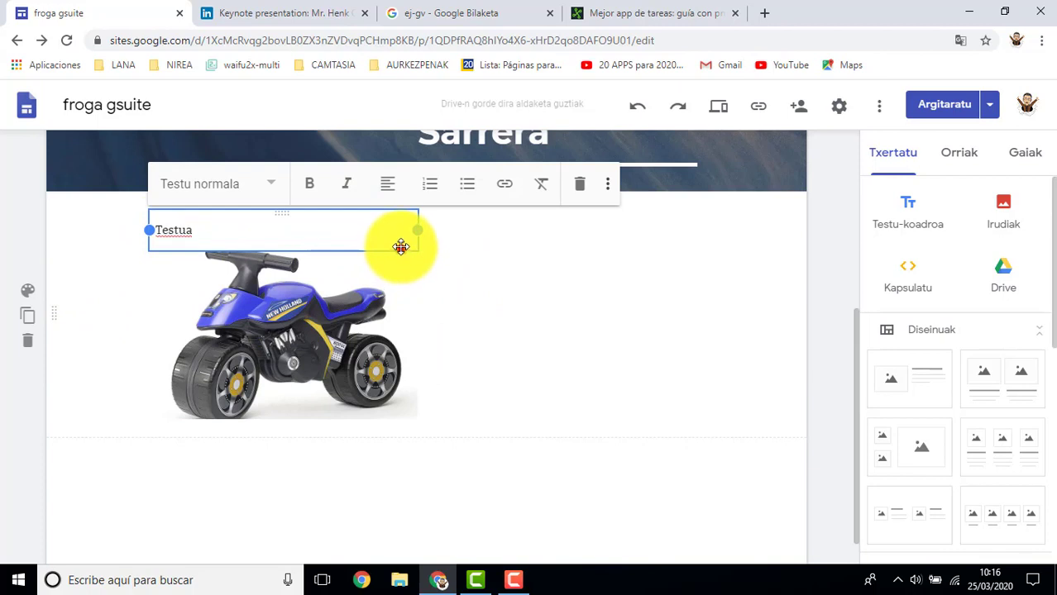
left_click_drag(400, 248, 458, 199)
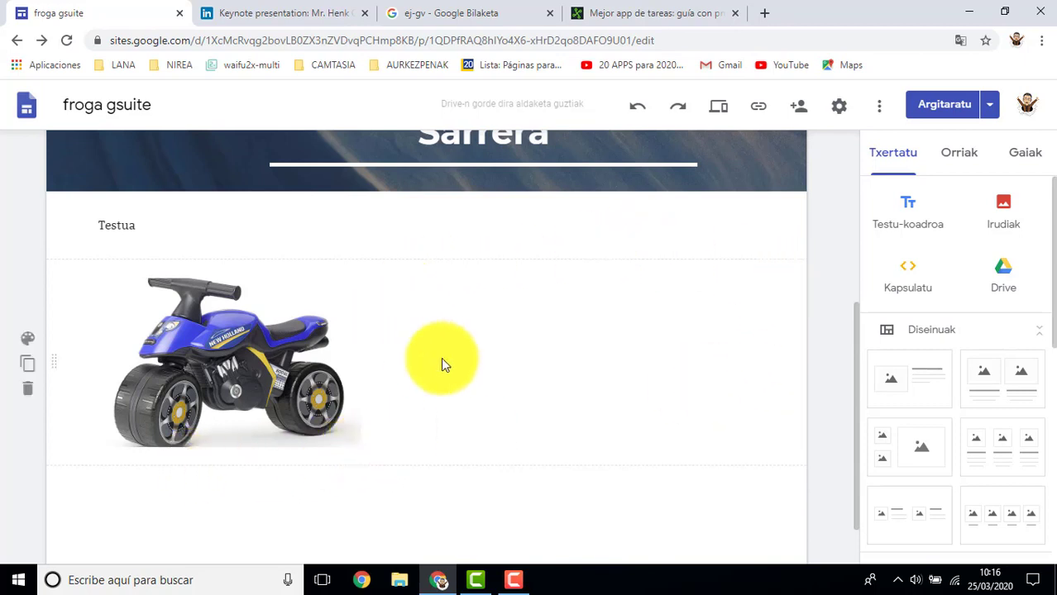
Bring up the recent files (Azkenak) in Google Drive for inserting content into the page.
left_click(1004, 273)
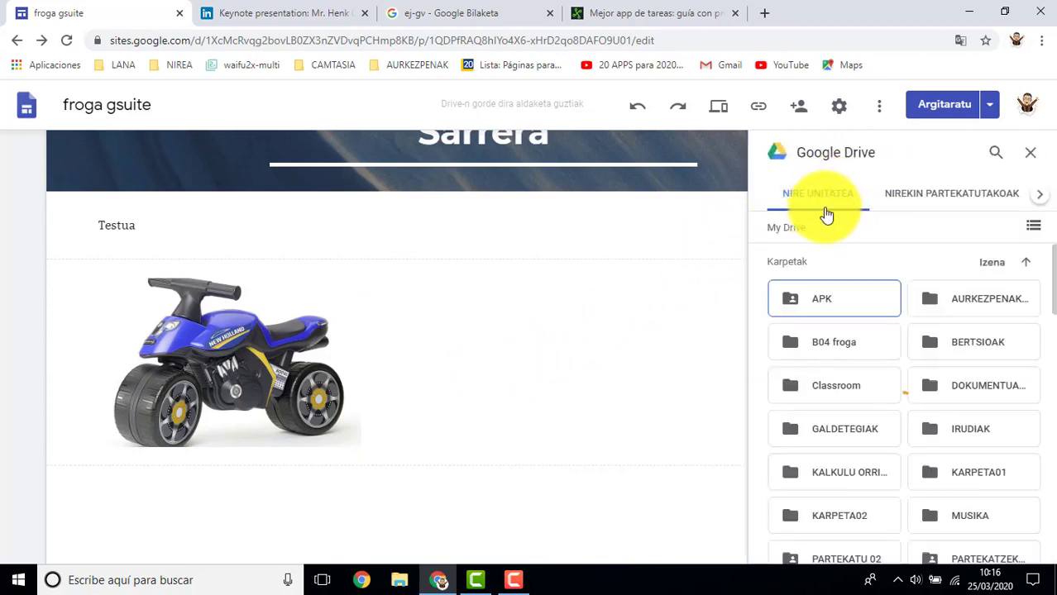
left_click(1039, 197)
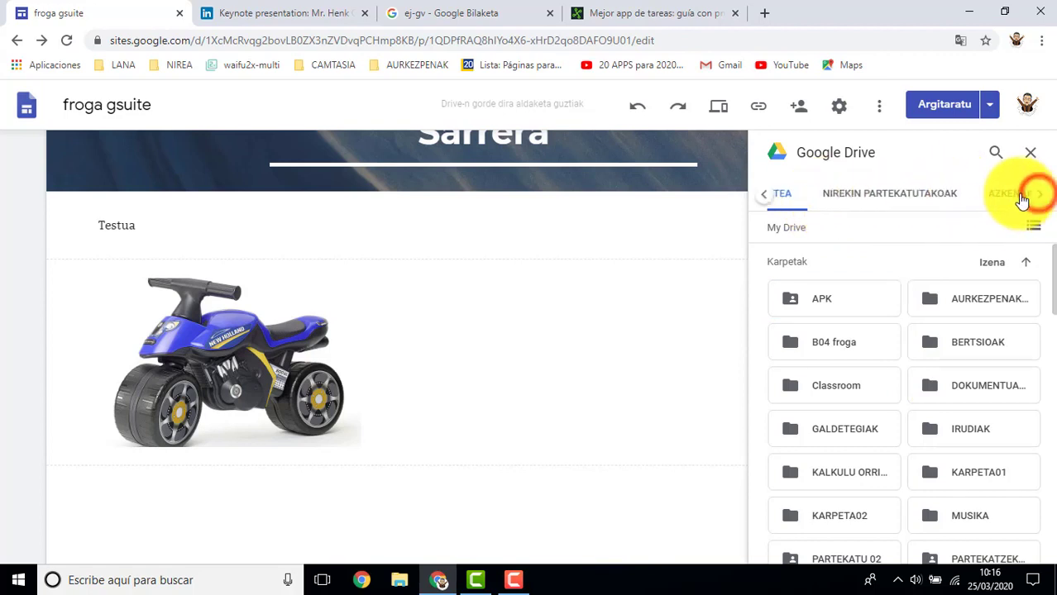
left_click(1042, 196)
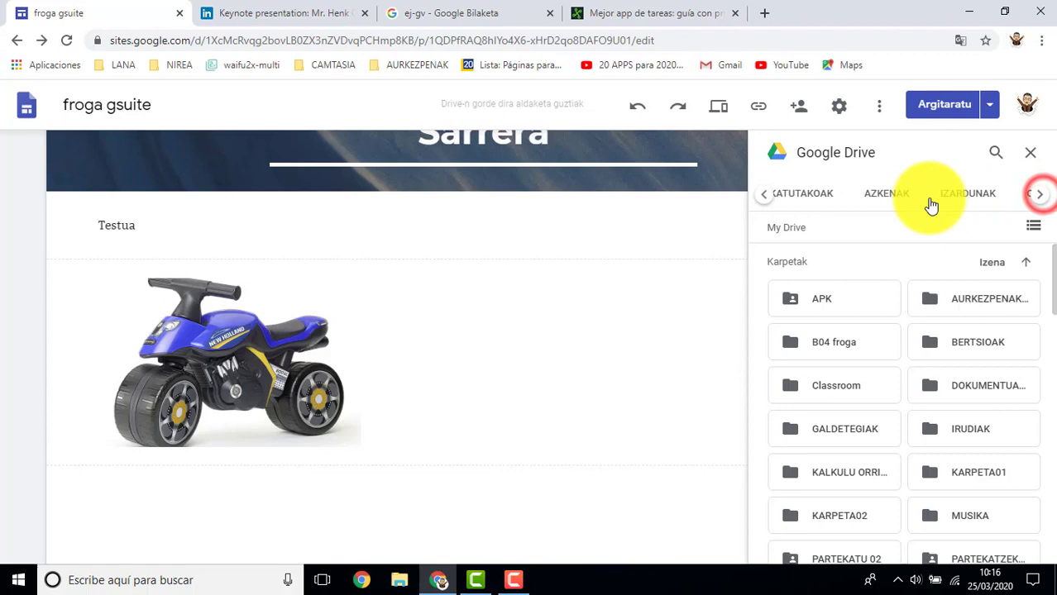
left_click(886, 195)
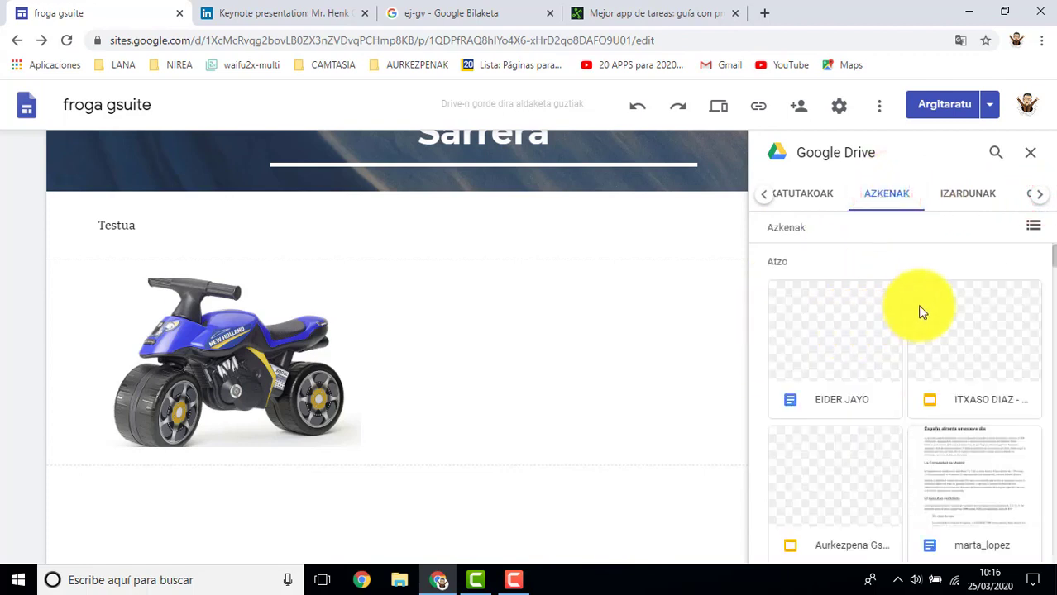
Find the English Online Resources presentation among yesterday's recent Drive files and insert it below the motorcycle image.
scroll(860, 359, "down", 3)
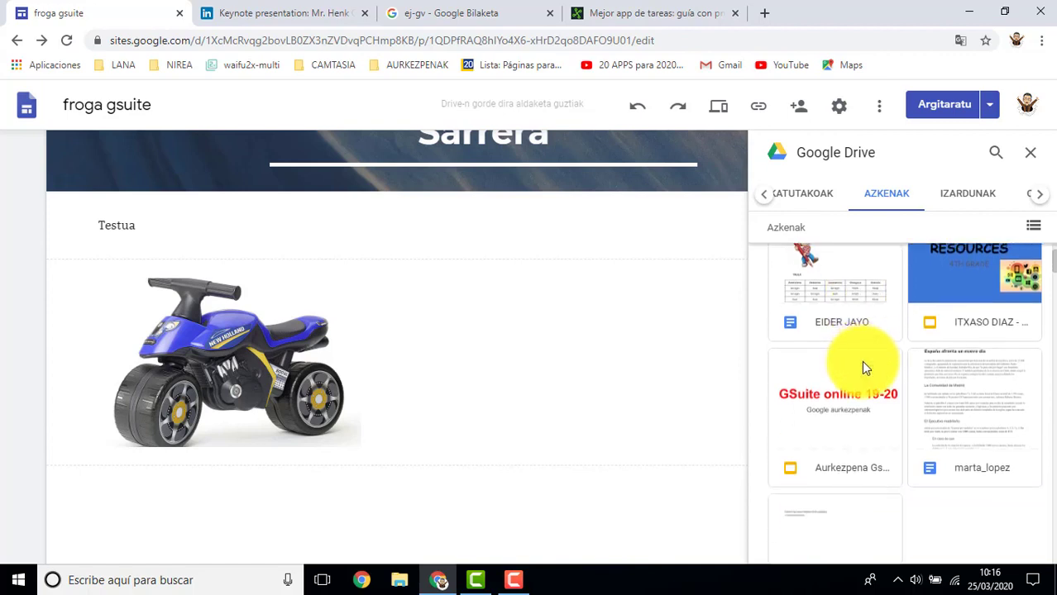
scroll(862, 372, "down", 2)
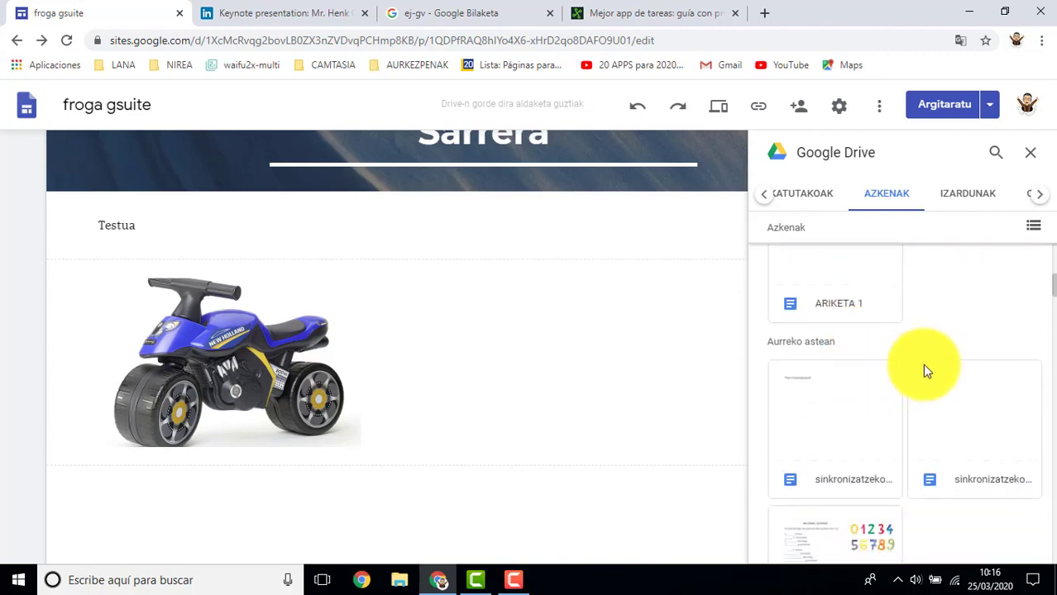
scroll(927, 368, "up", 5)
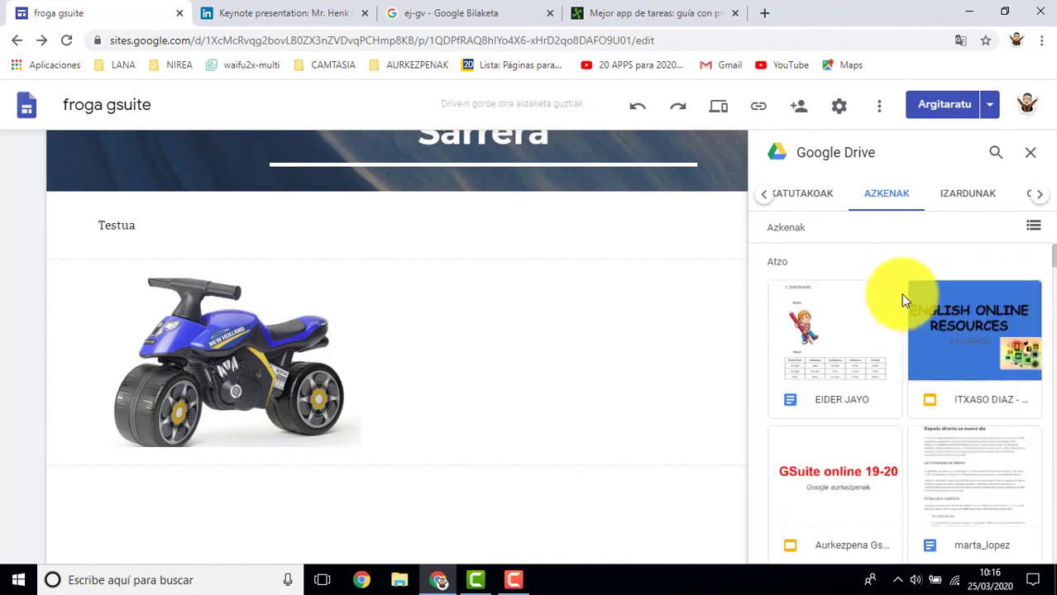
scroll(902, 314, "down", 5)
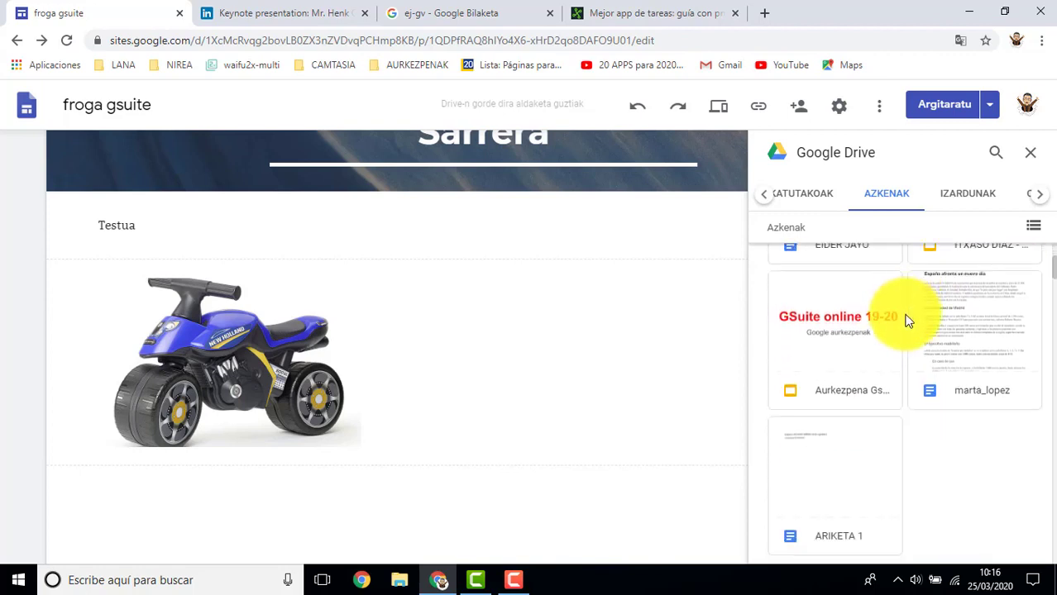
scroll(906, 321, "down", 2)
scroll(911, 316, "up", 4)
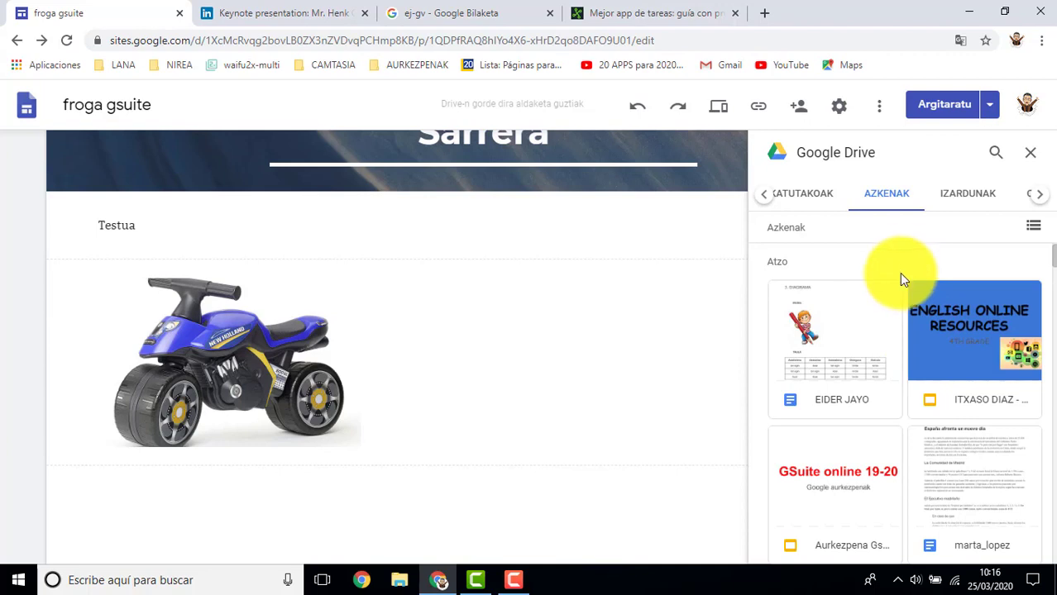
scroll(909, 326, "down", 2)
scroll(907, 348, "down", 6)
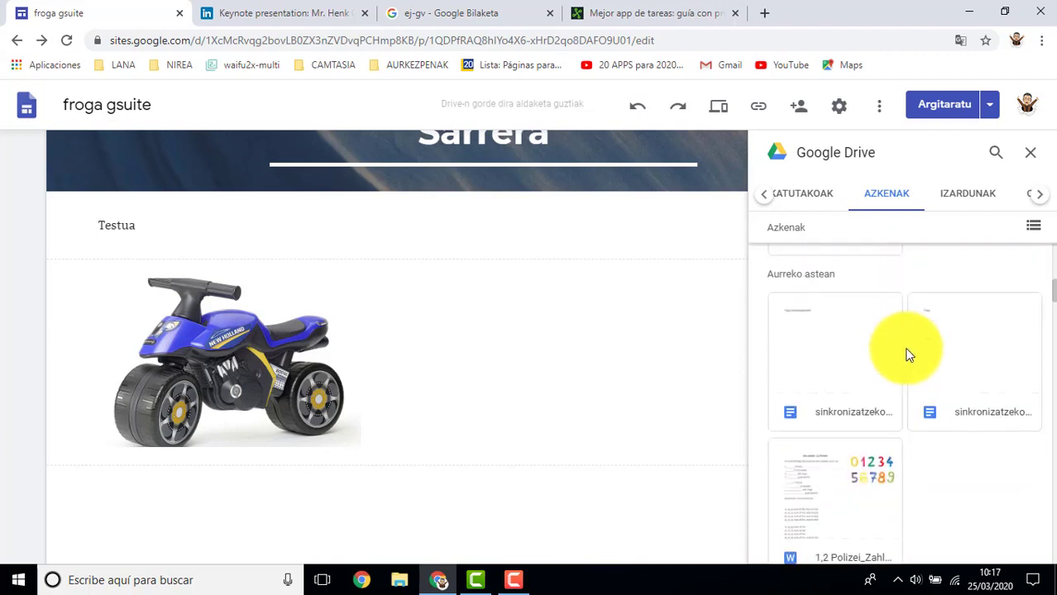
scroll(907, 347, "up", 8)
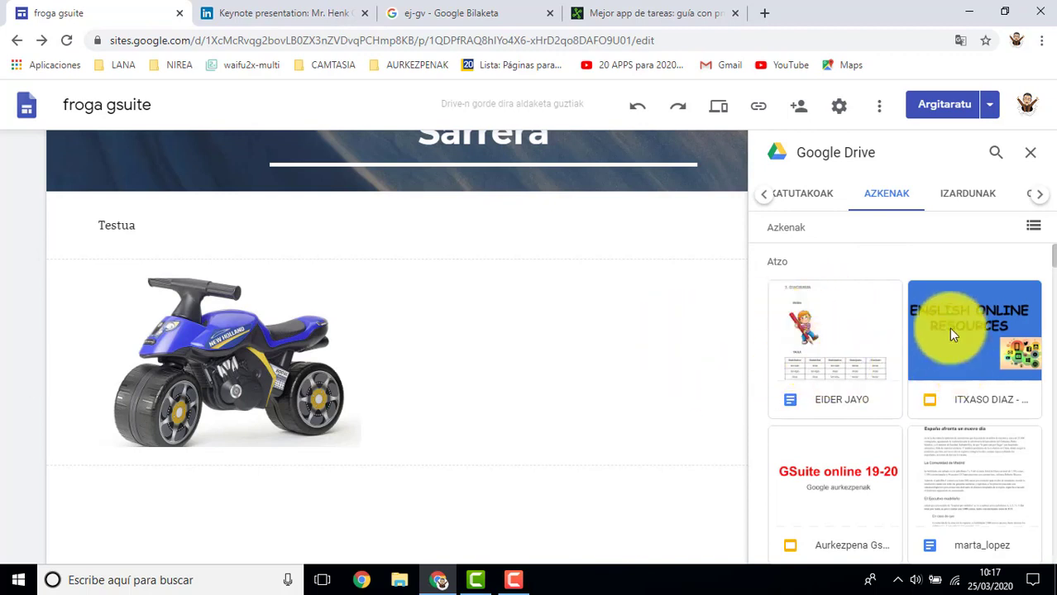
scroll(884, 380, "down", 2)
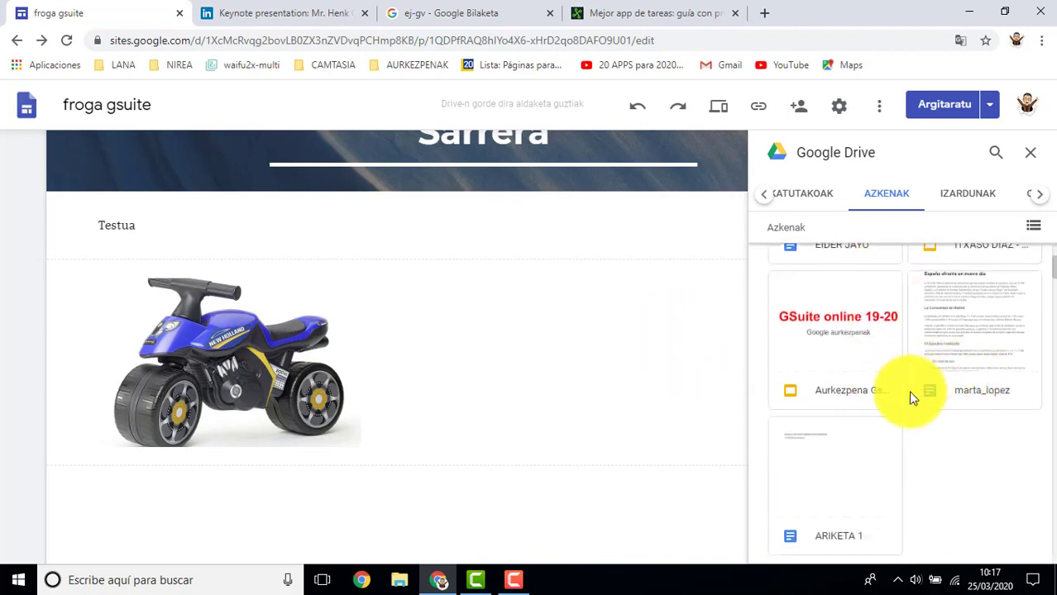
scroll(923, 441, "up", 2)
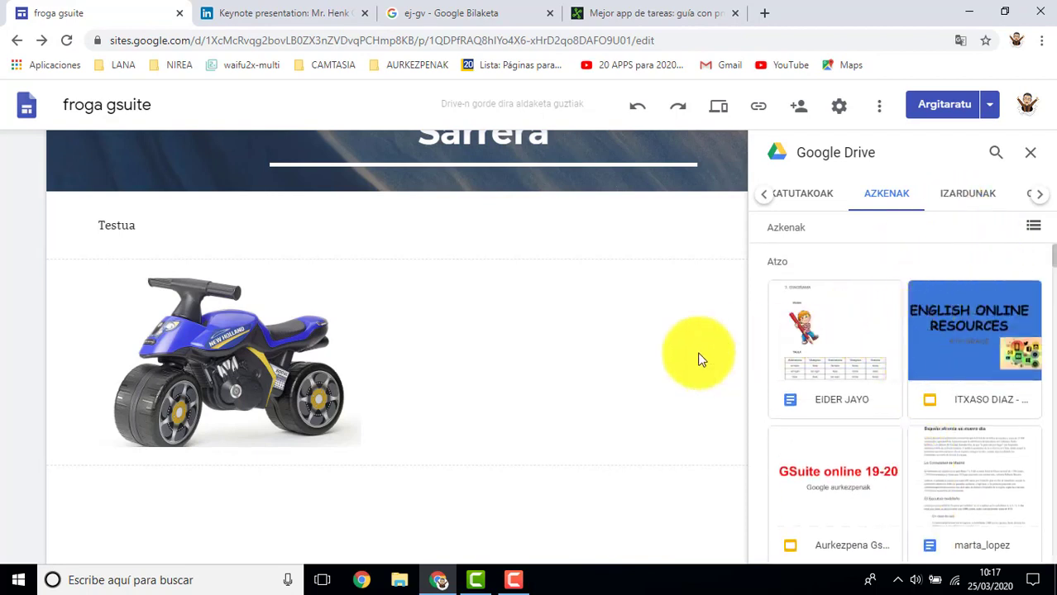
double_click(962, 330)
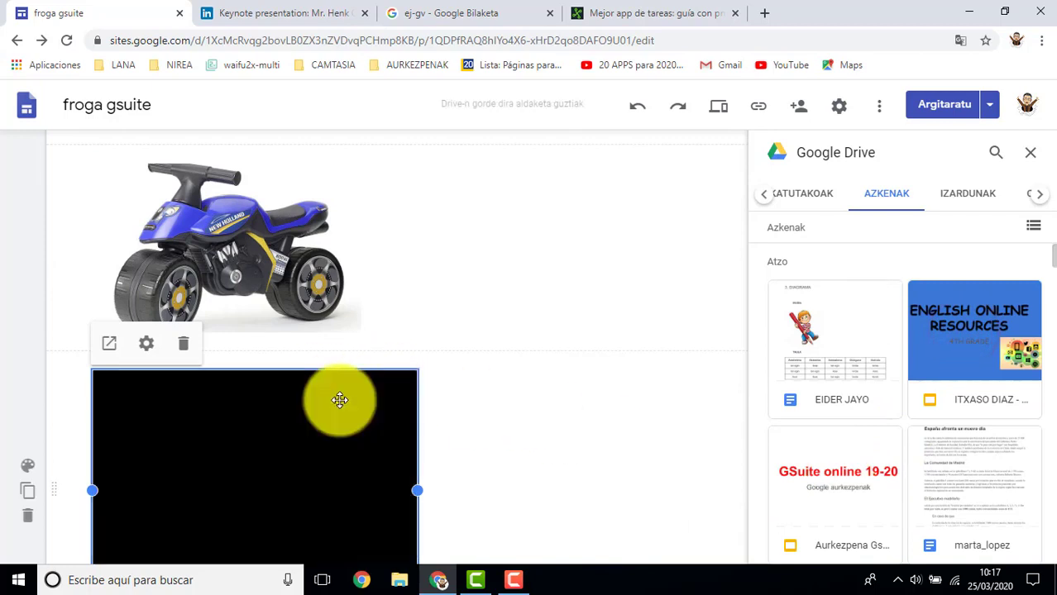
Move the embedded English Online Resources presentation to the horizontal centre of its section.
scroll(501, 422, "down", 2)
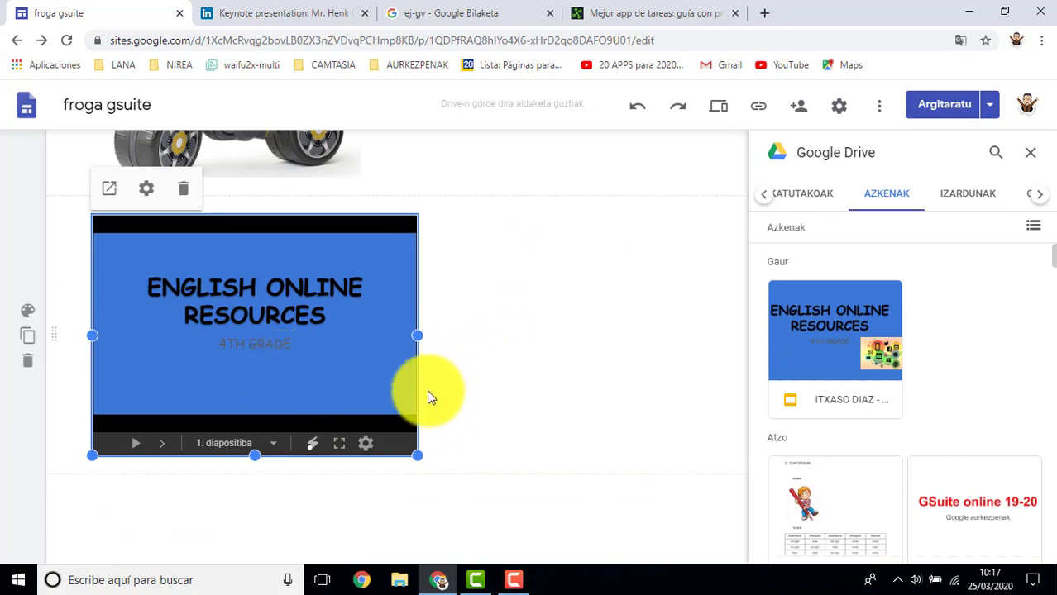
left_click_drag(309, 404, 517, 401)
scroll(617, 347, "down", 3)
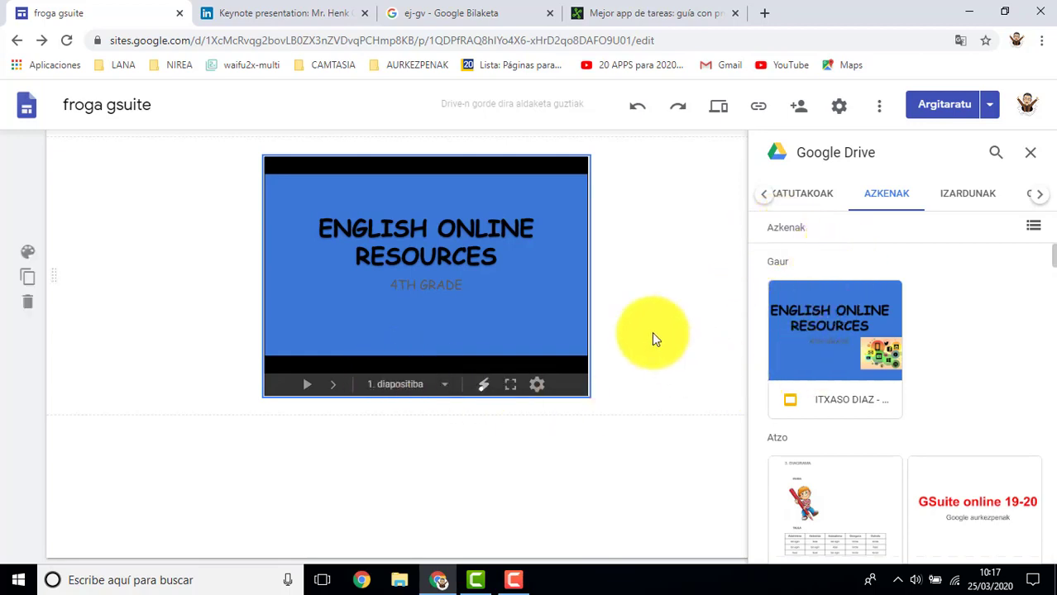
Check the finished page from the Sarrera header down, then review the draft changes and publish the site.
scroll(651, 332, "up", 5)
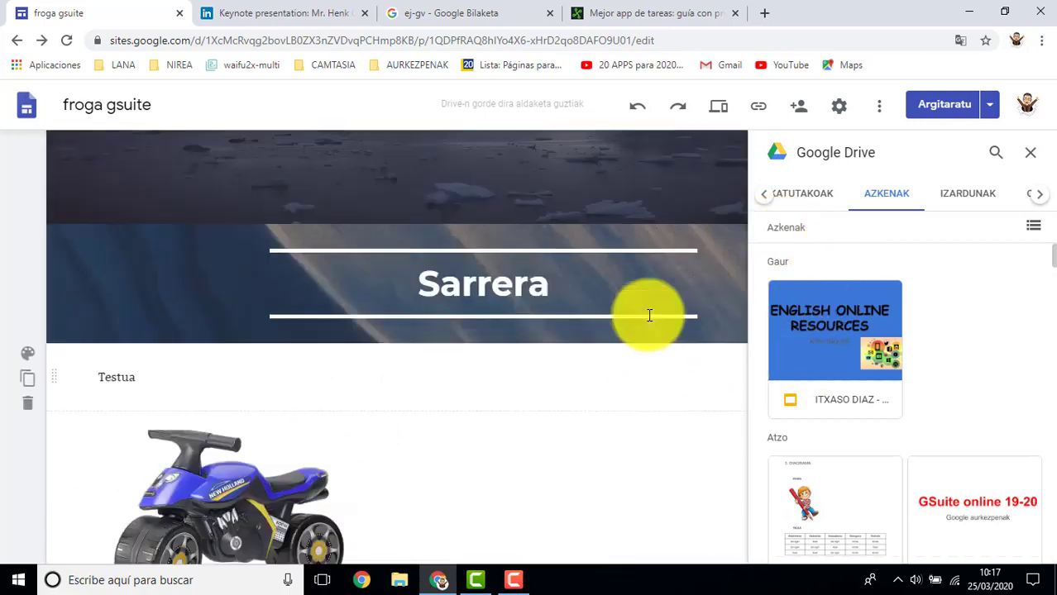
scroll(642, 327, "down", 4)
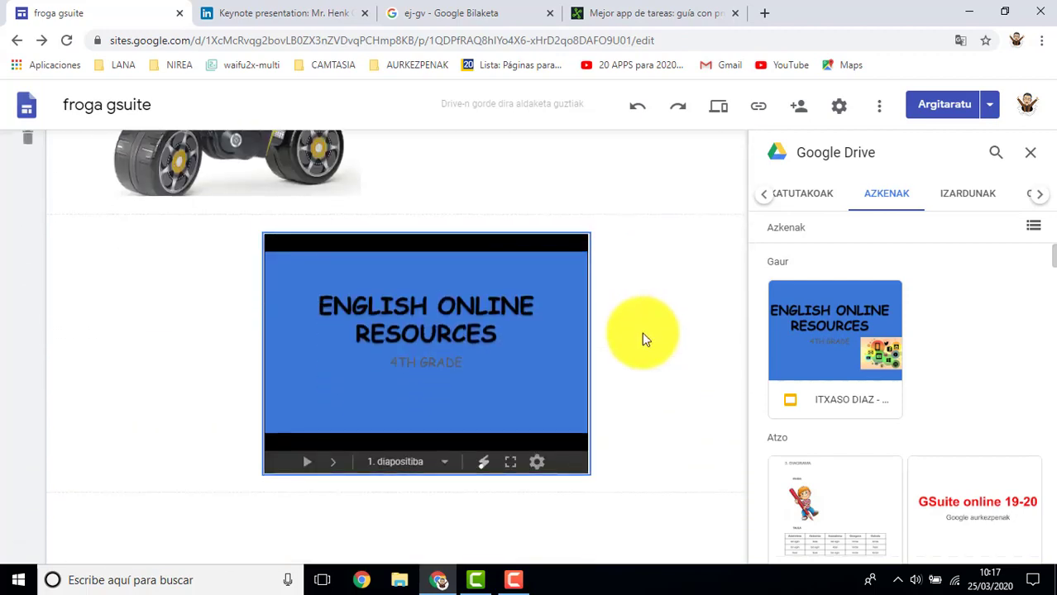
left_click(936, 103)
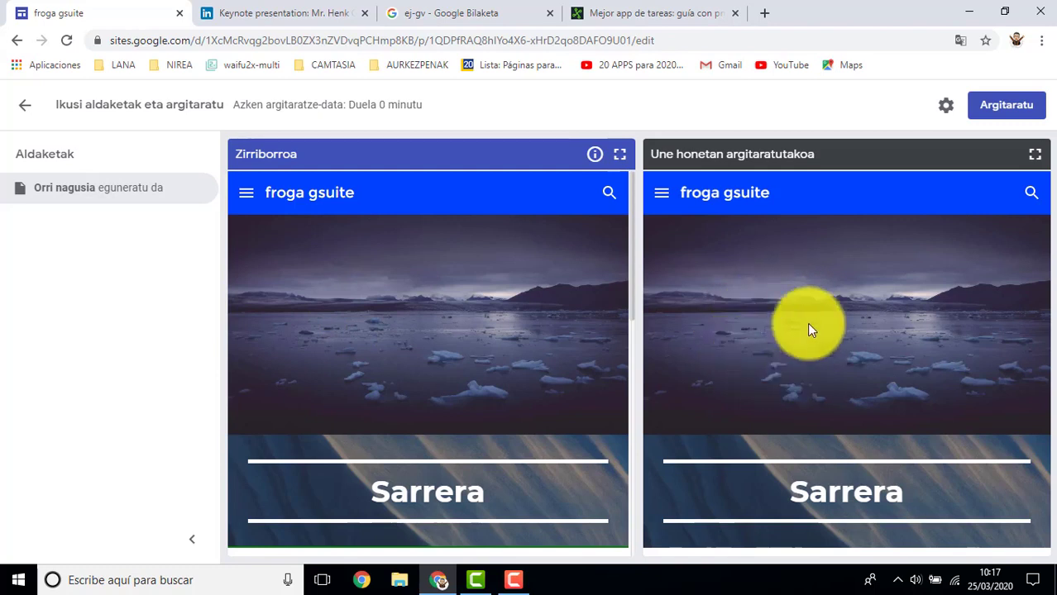
left_click(1008, 105)
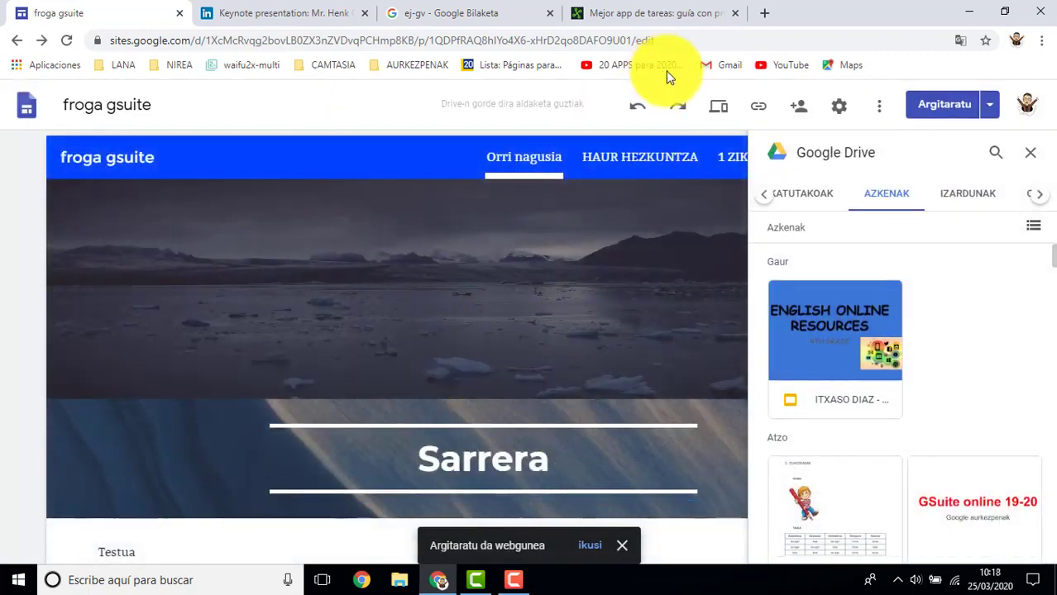
Preview the site at computer-screen size and view the page down to the embedded presentation.
left_click(717, 108)
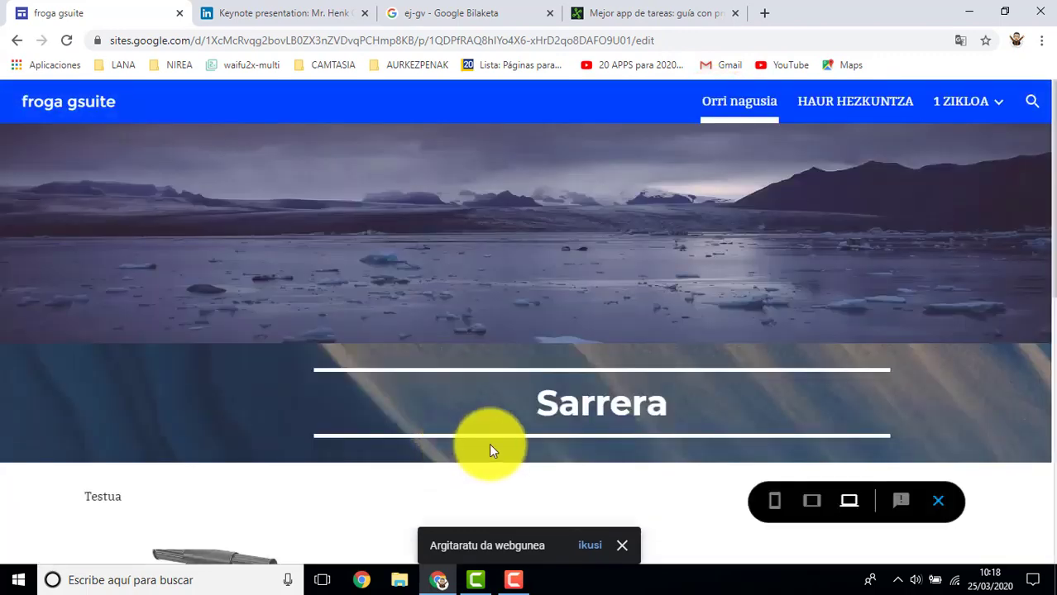
scroll(587, 307, "down", 5)
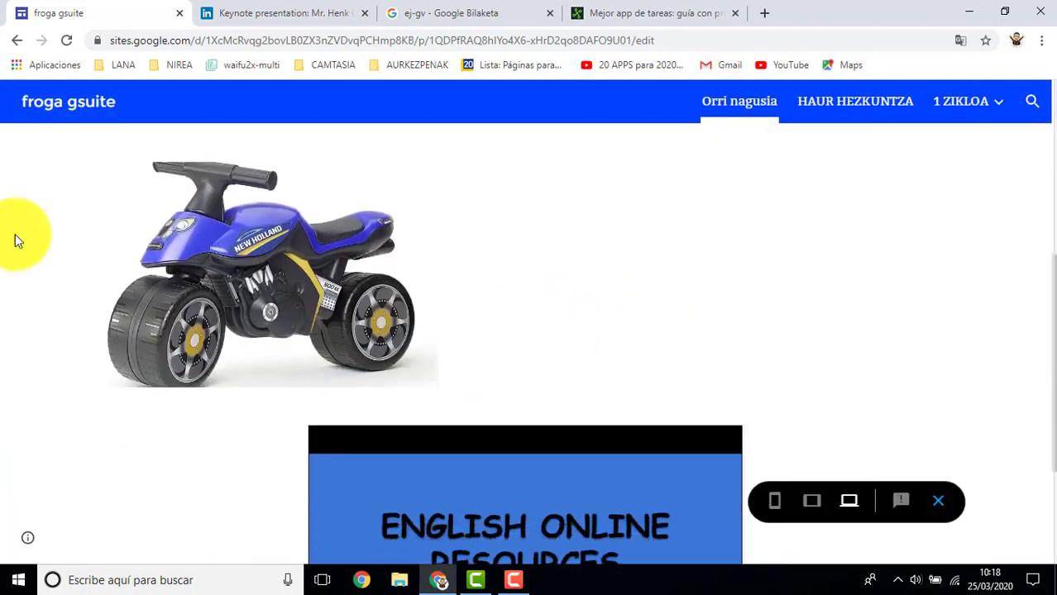
scroll(333, 301, "down", 3)
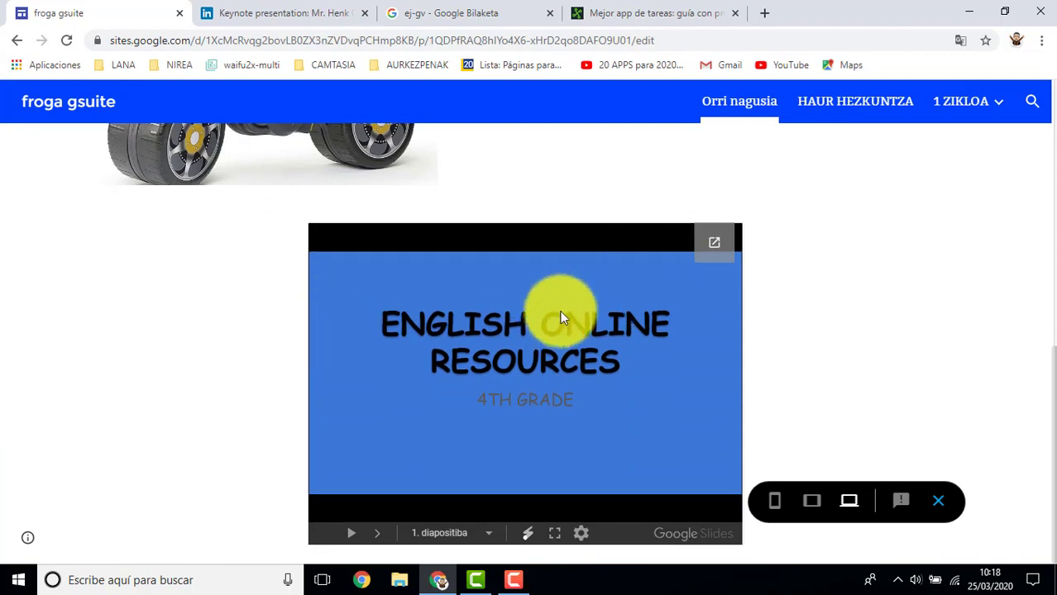
Advance the embedded presentation to the Games and Fun! slide, and open the presentation in its own browser tab.
left_click(378, 536)
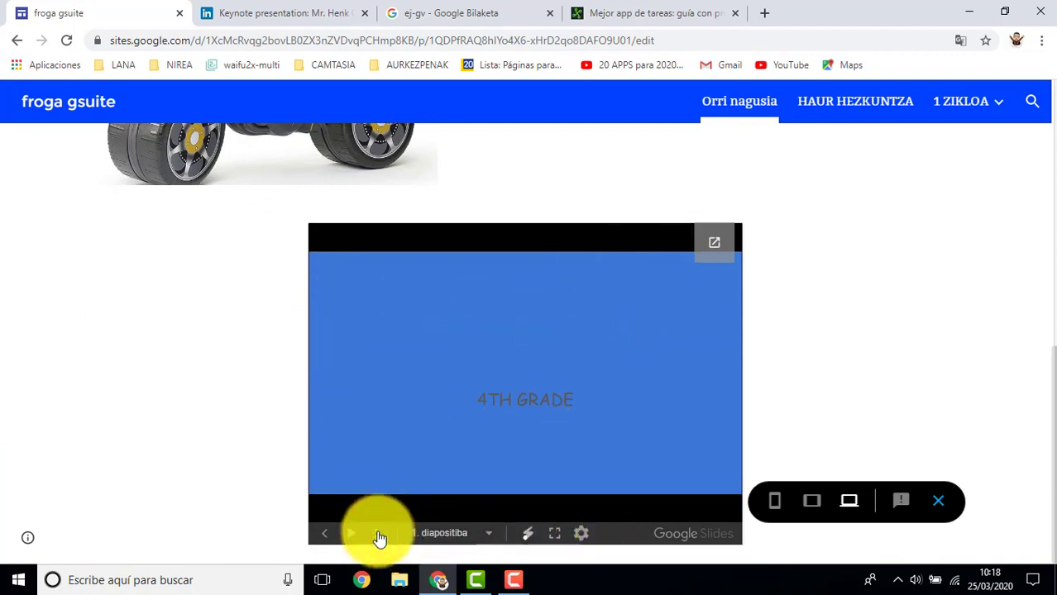
left_click(378, 535)
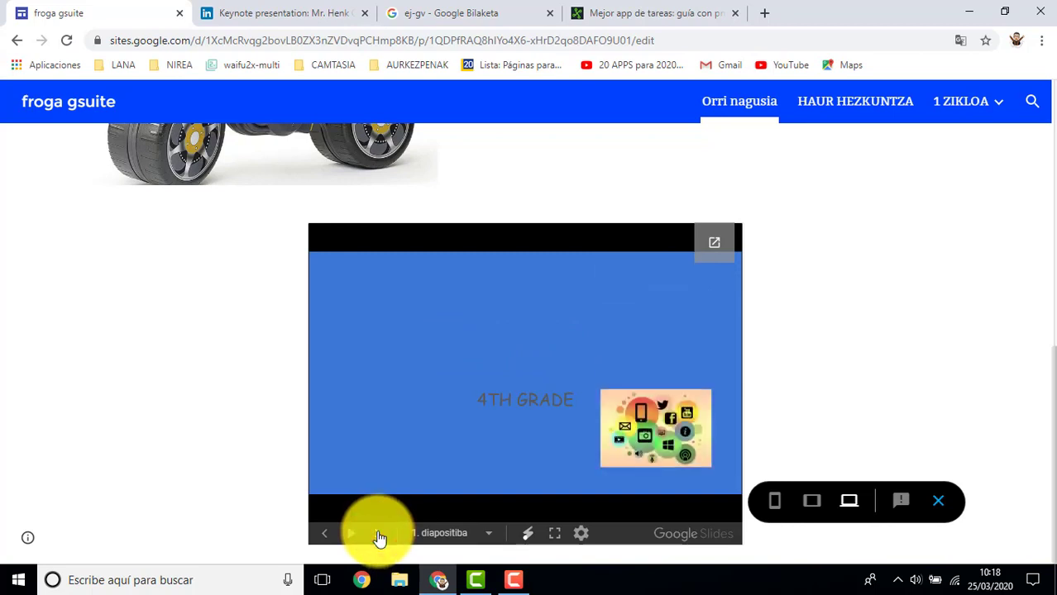
left_click(378, 536)
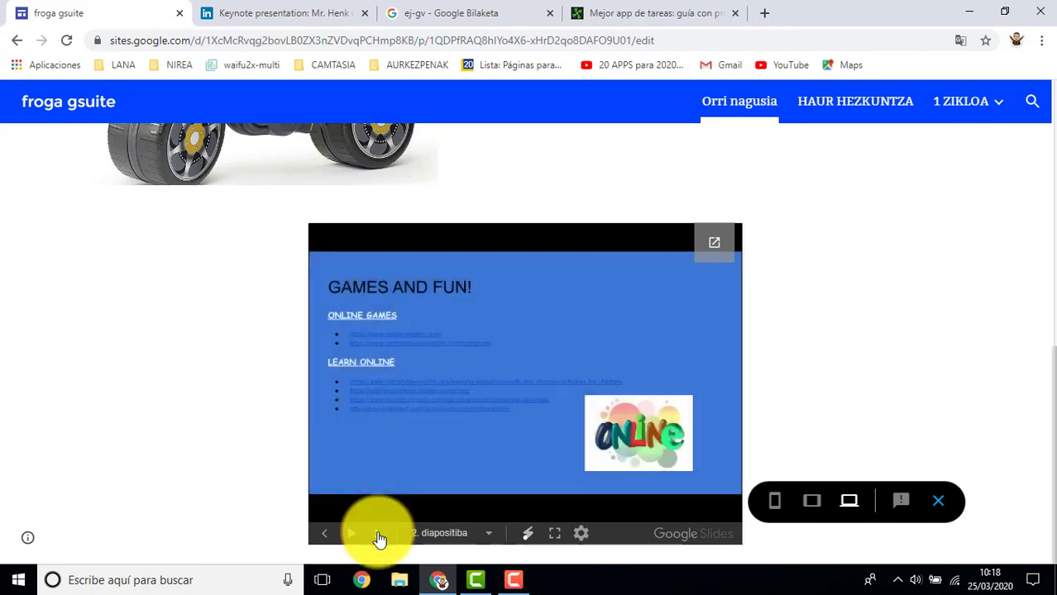
left_click(715, 243)
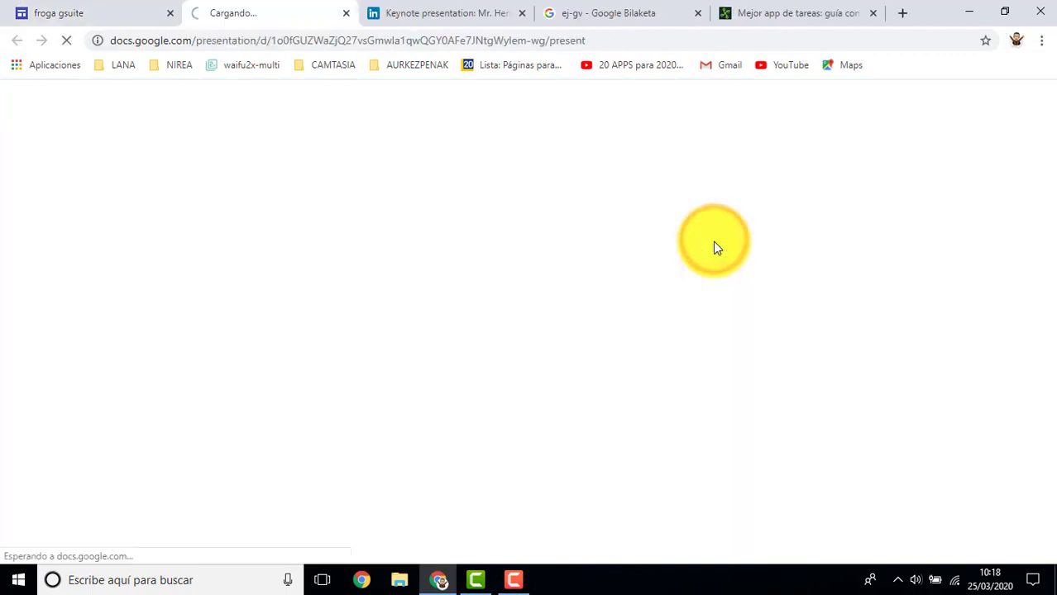